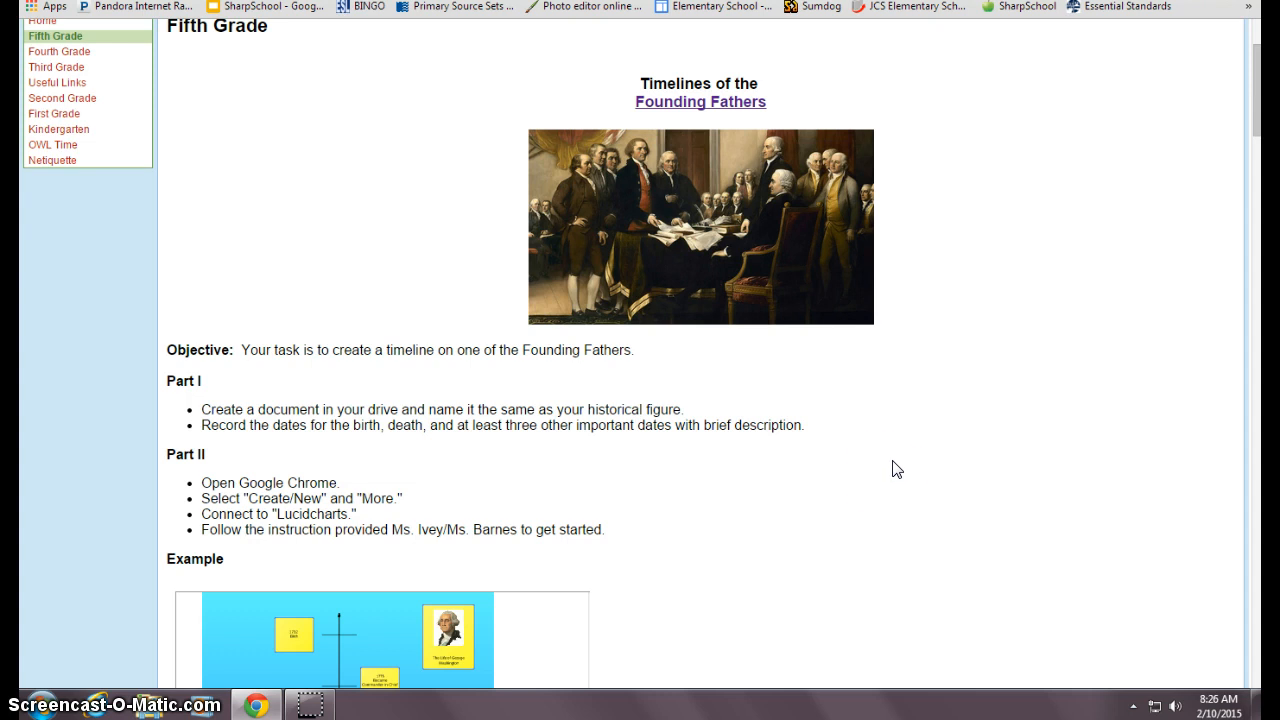
# - Review the Founding Fathers timeline instructions on the Fifth Grade page and switch to Google Drive
pyautogui.click(887, 471)
pyautogui.scroll(-2, 889, 491)
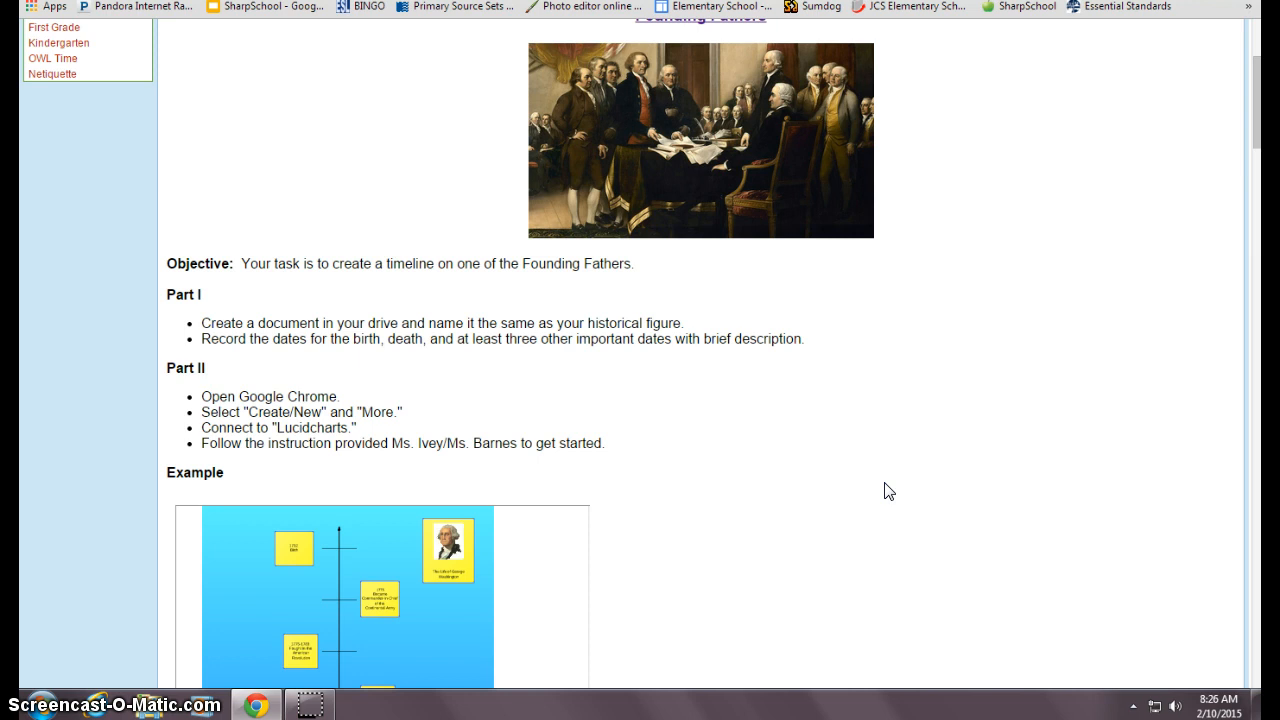
pyautogui.click(924, 2)
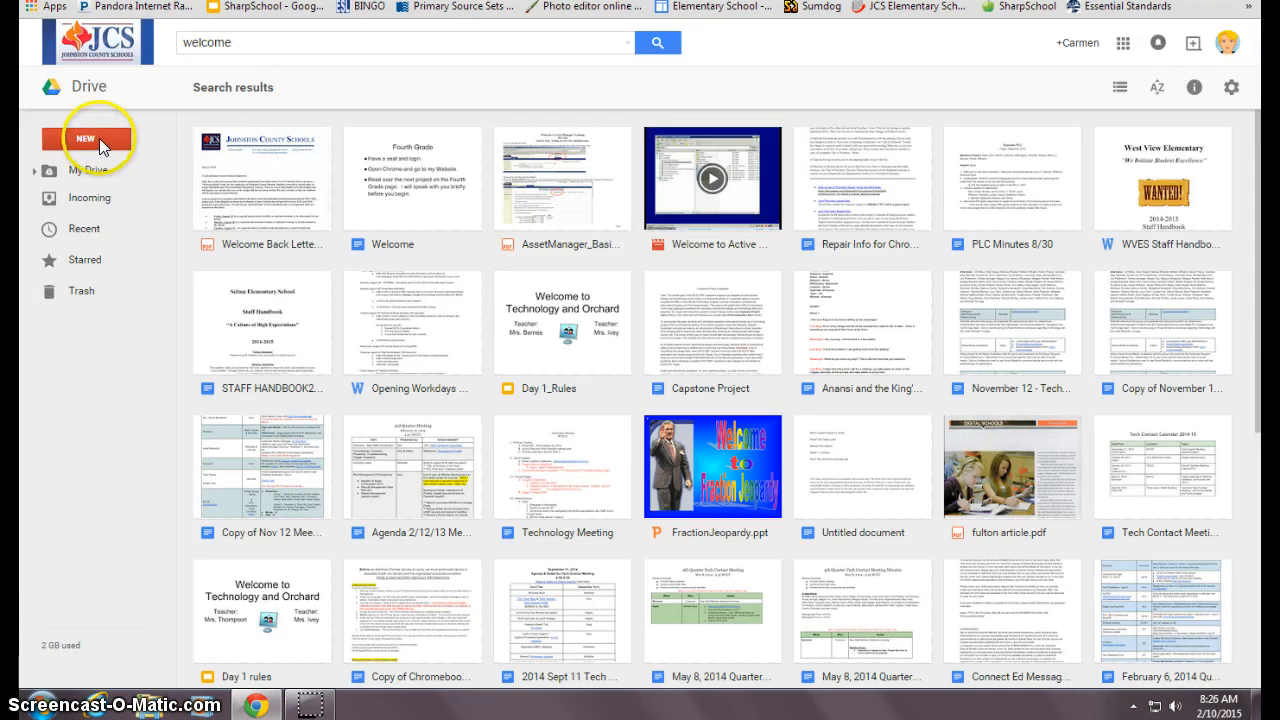
# - Search the apps that can be connected to Drive for "lucidchart", check Lucidchart for Education, and close the app list
pyautogui.click(99, 138)
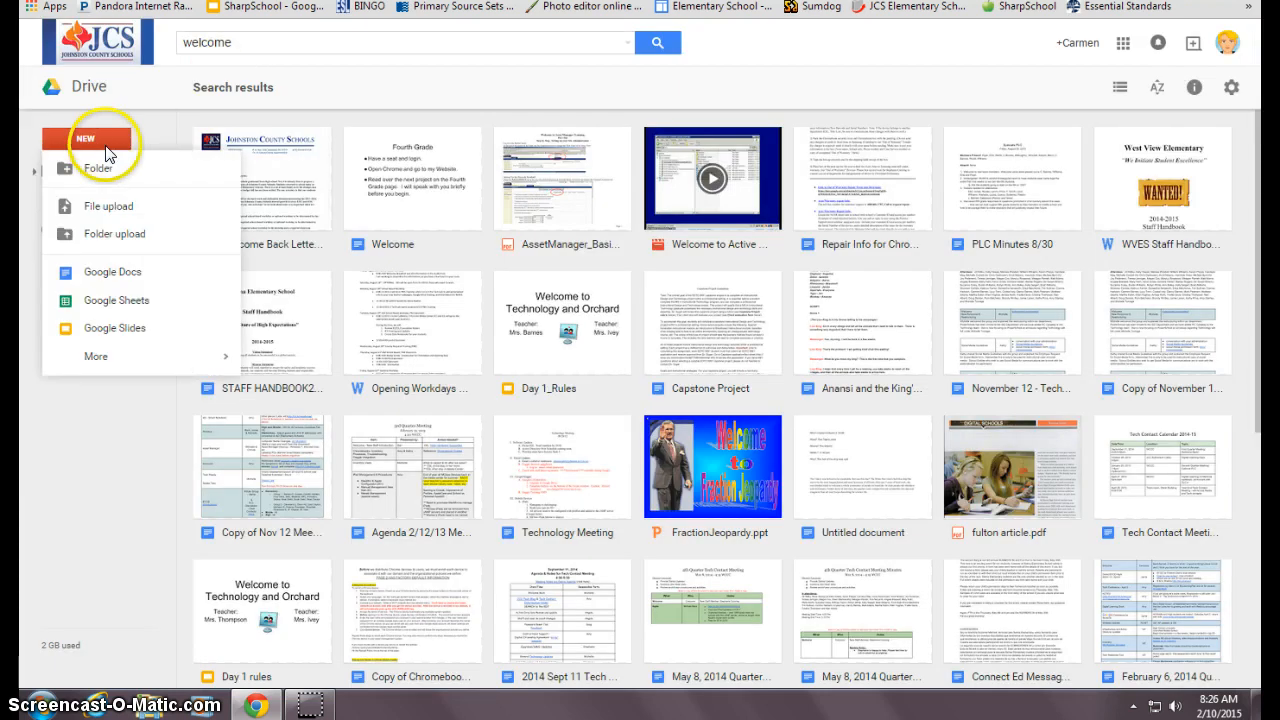
pyautogui.moveTo(129, 367)
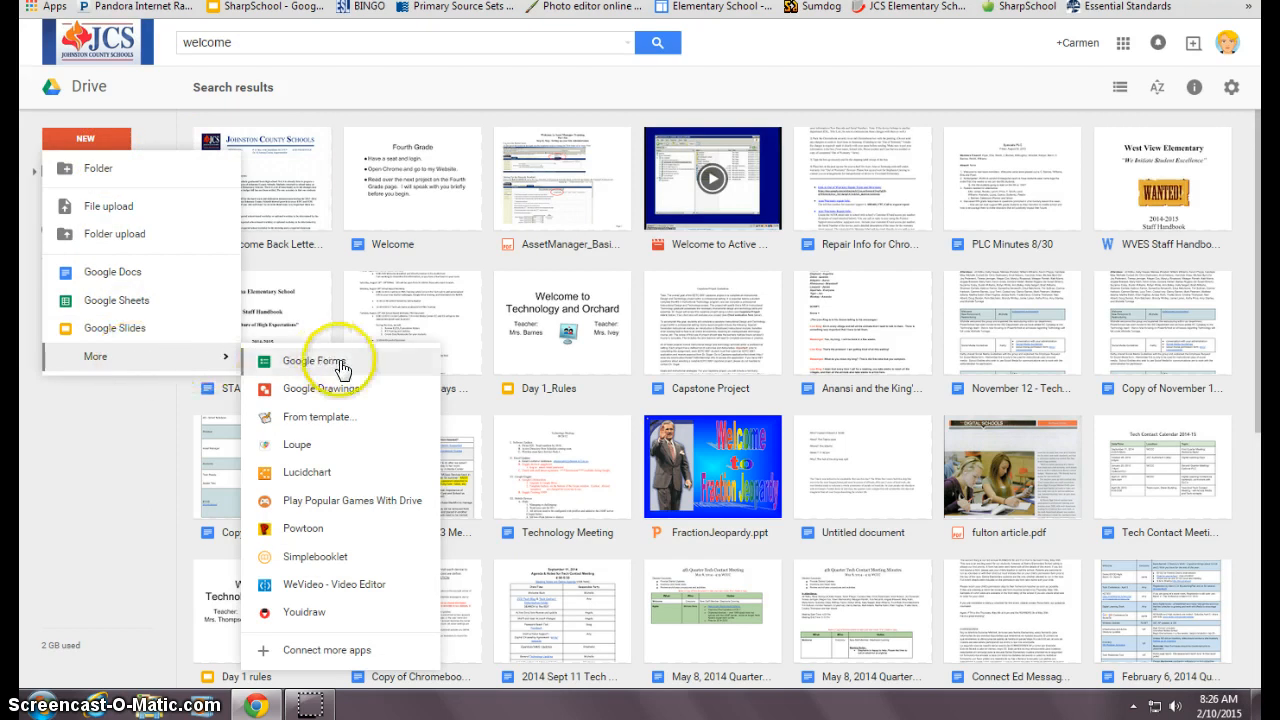
pyautogui.click(350, 655)
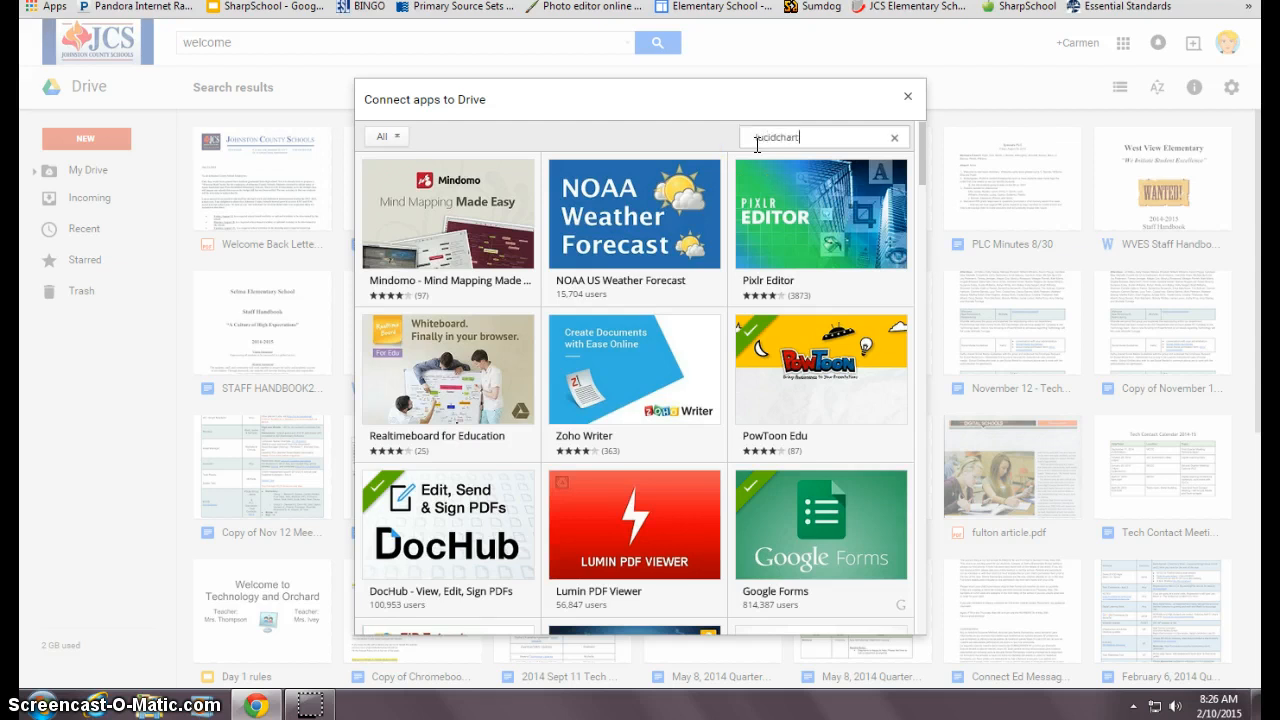
pyautogui.press('Return')
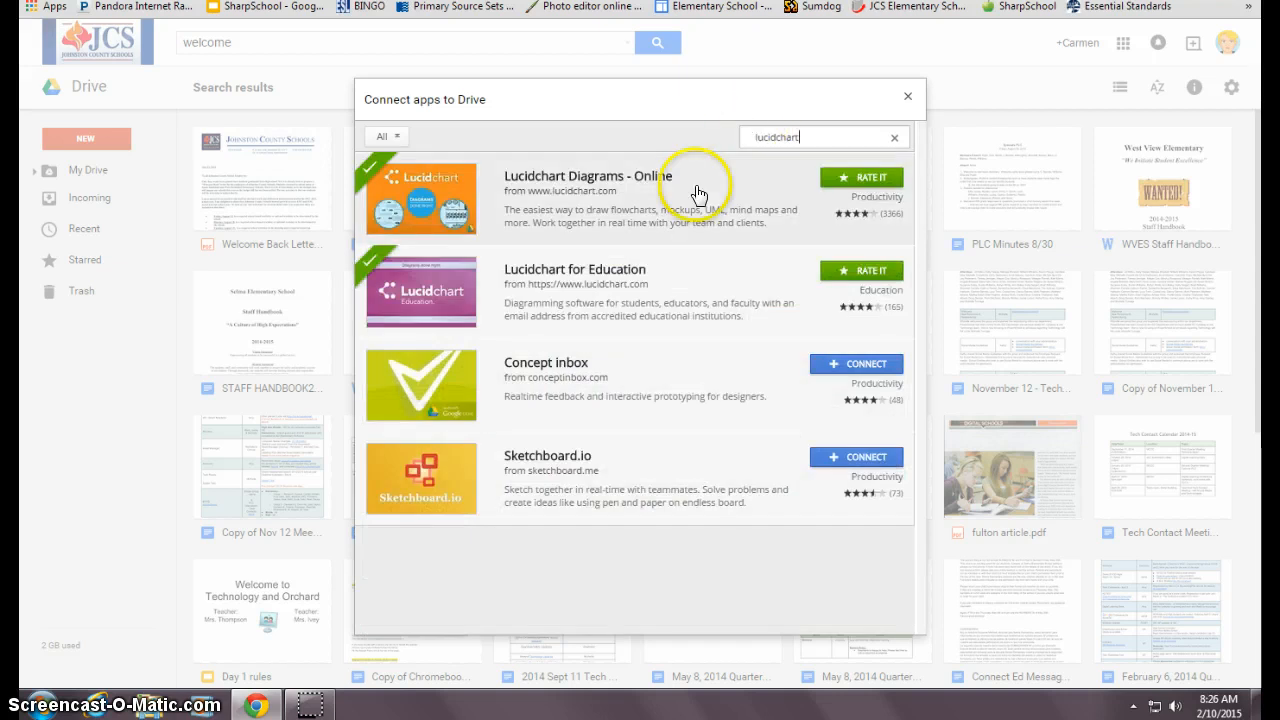
pyautogui.click(625, 275)
pyautogui.click(907, 96)
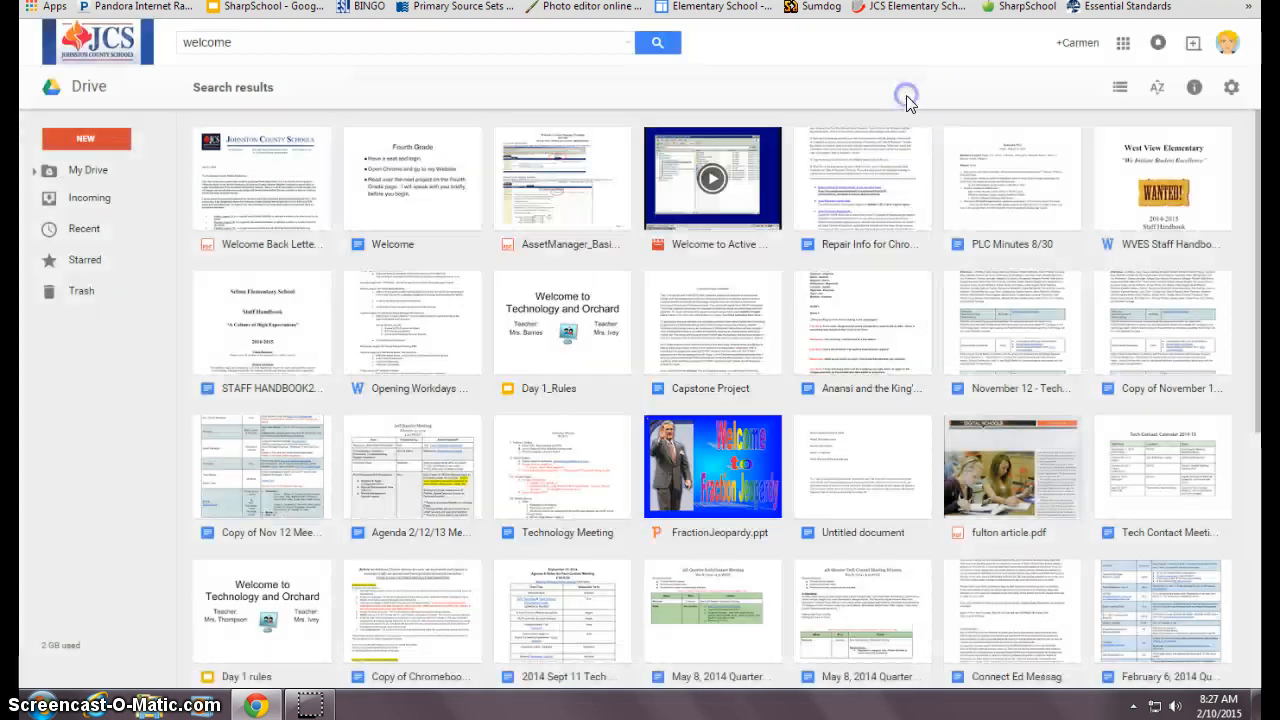
# - Create a new Lucidchart document from Google Drive
pyautogui.click(137, 120)
pyautogui.click(111, 134)
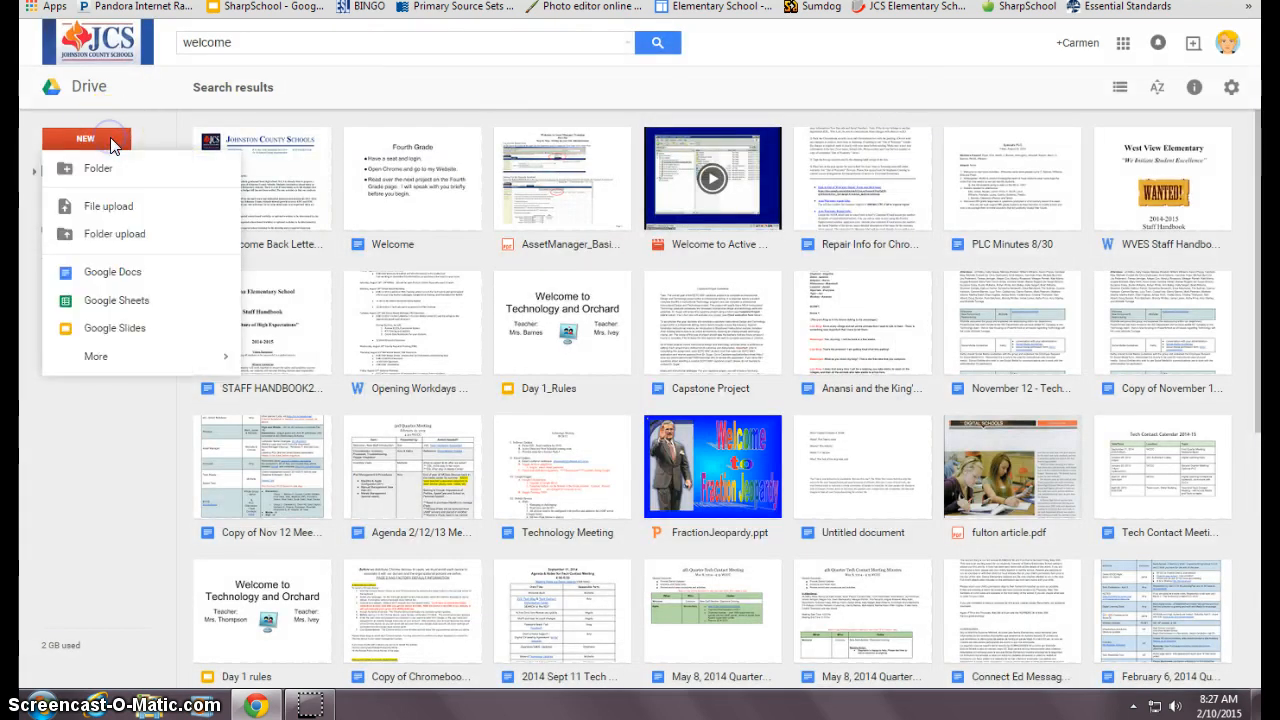
pyautogui.moveTo(117, 360)
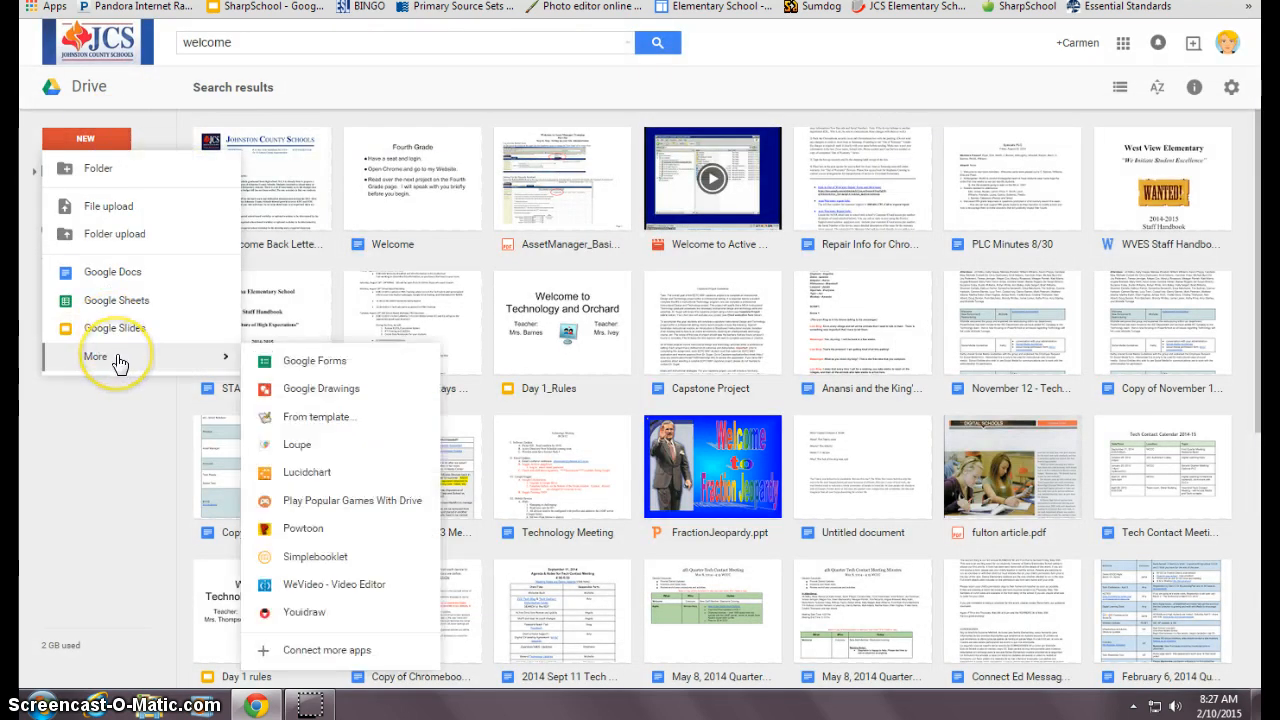
pyautogui.click(312, 478)
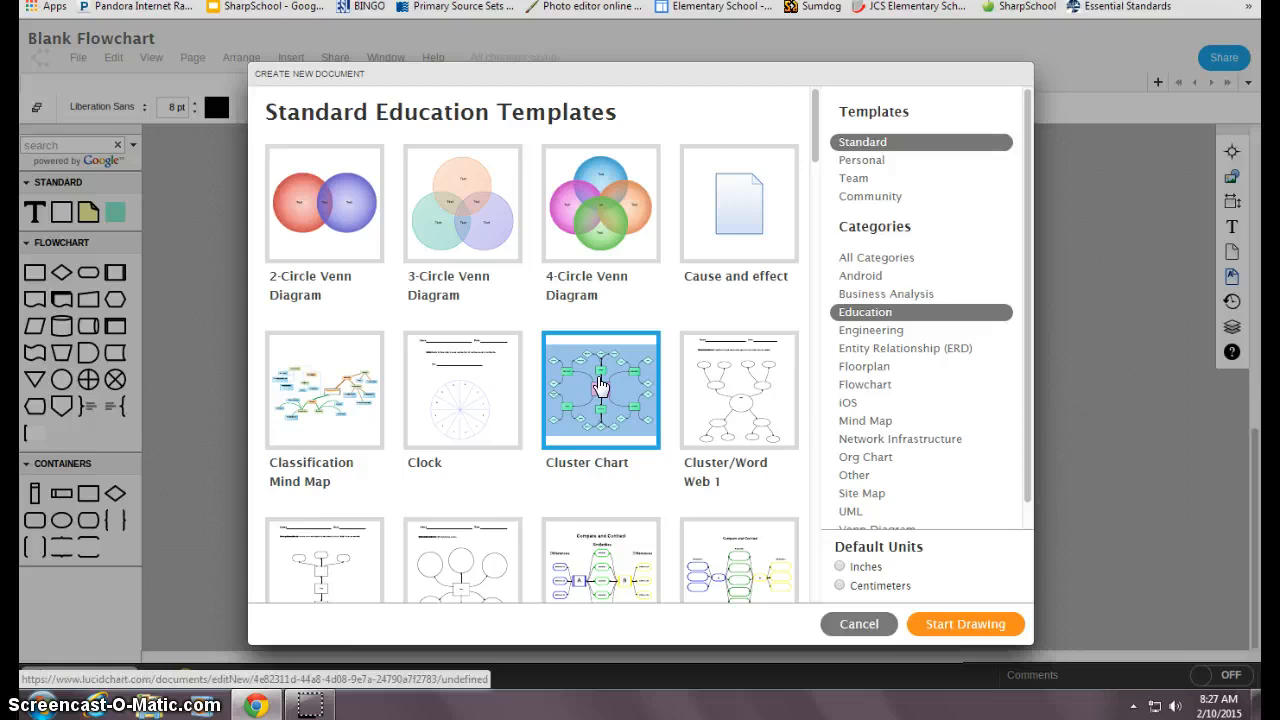
# - Start the document from the Timeline template in the standard Education templates and decline the account upgrade offer
pyautogui.click(694, 424)
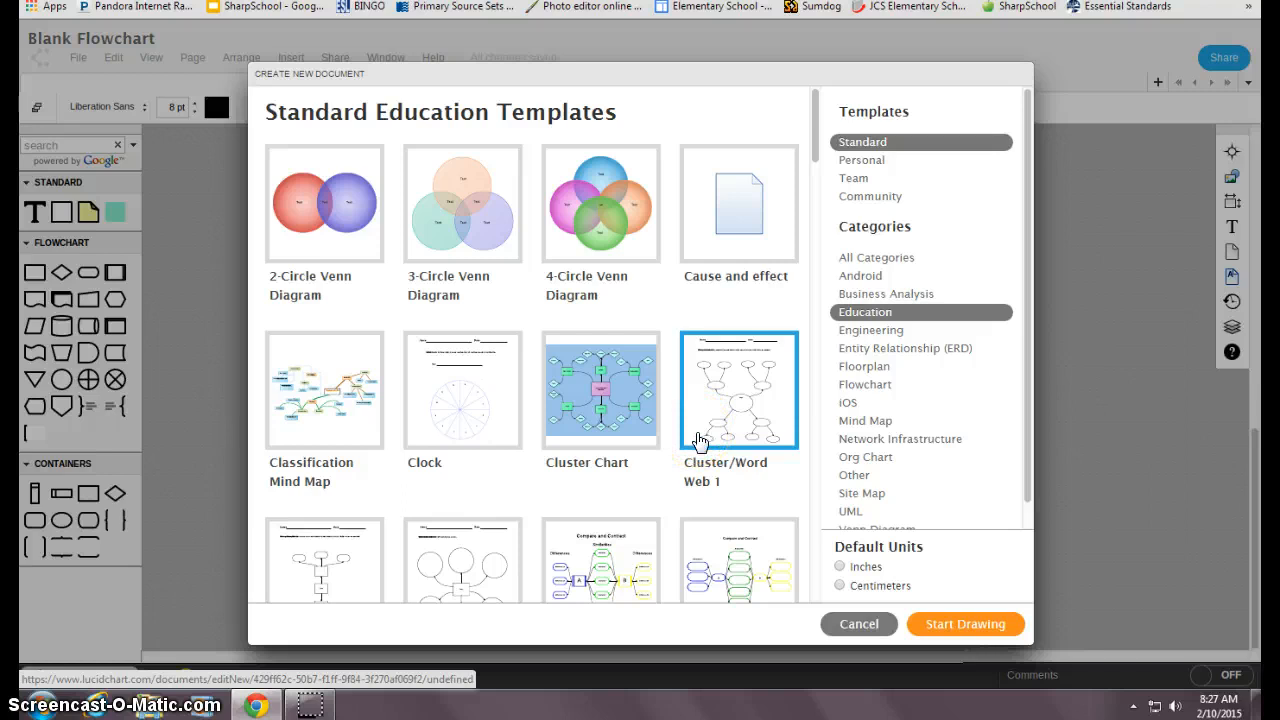
pyautogui.scroll(-3, 699, 441)
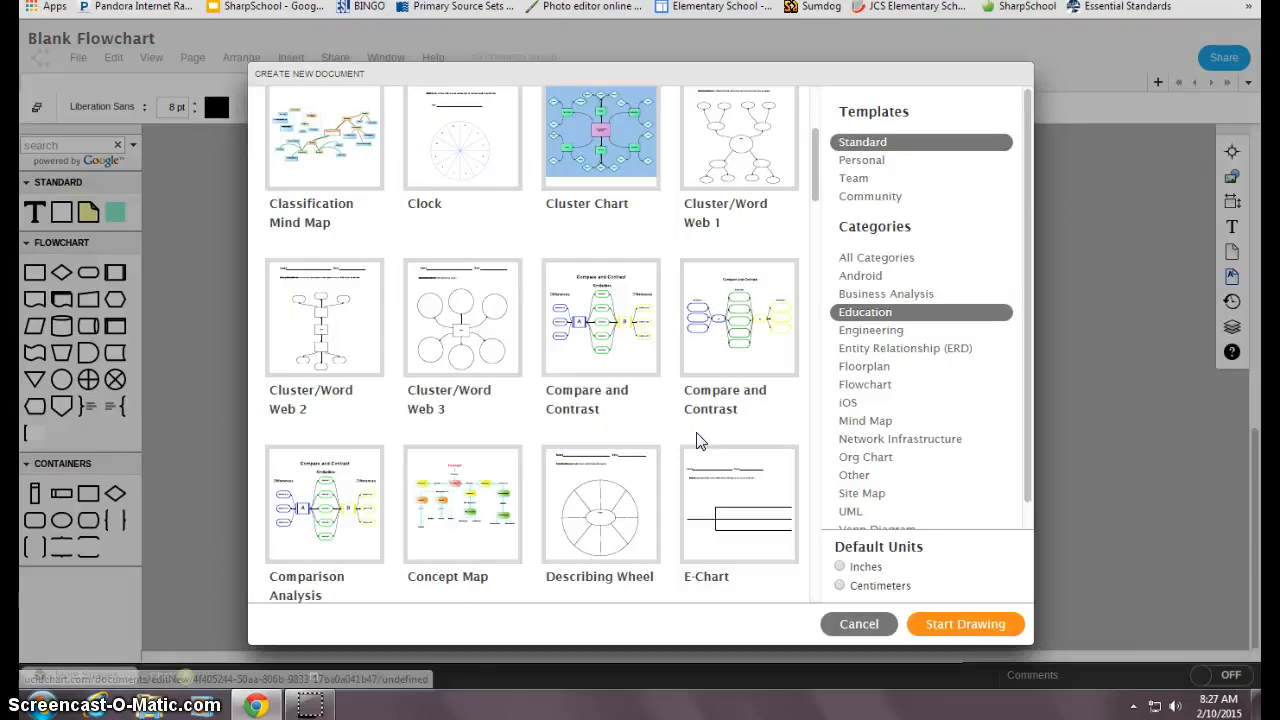
pyautogui.scroll(-6, 699, 441)
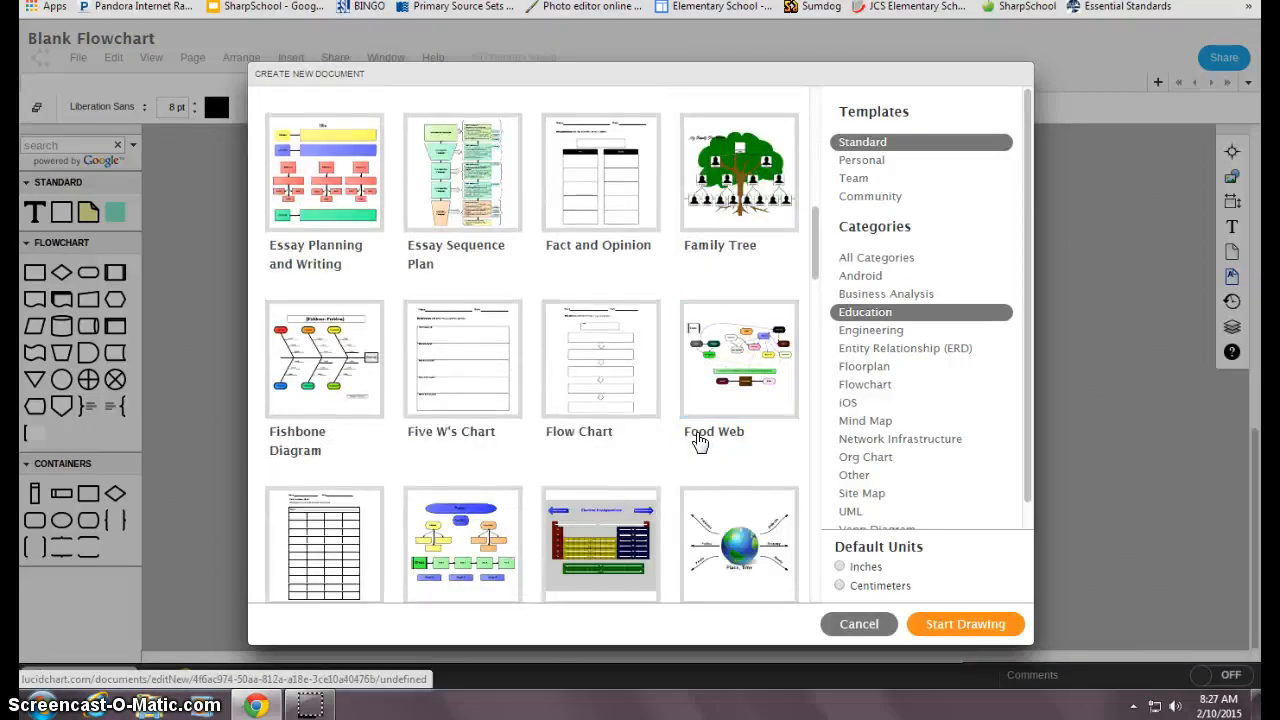
pyautogui.scroll(-5, 699, 441)
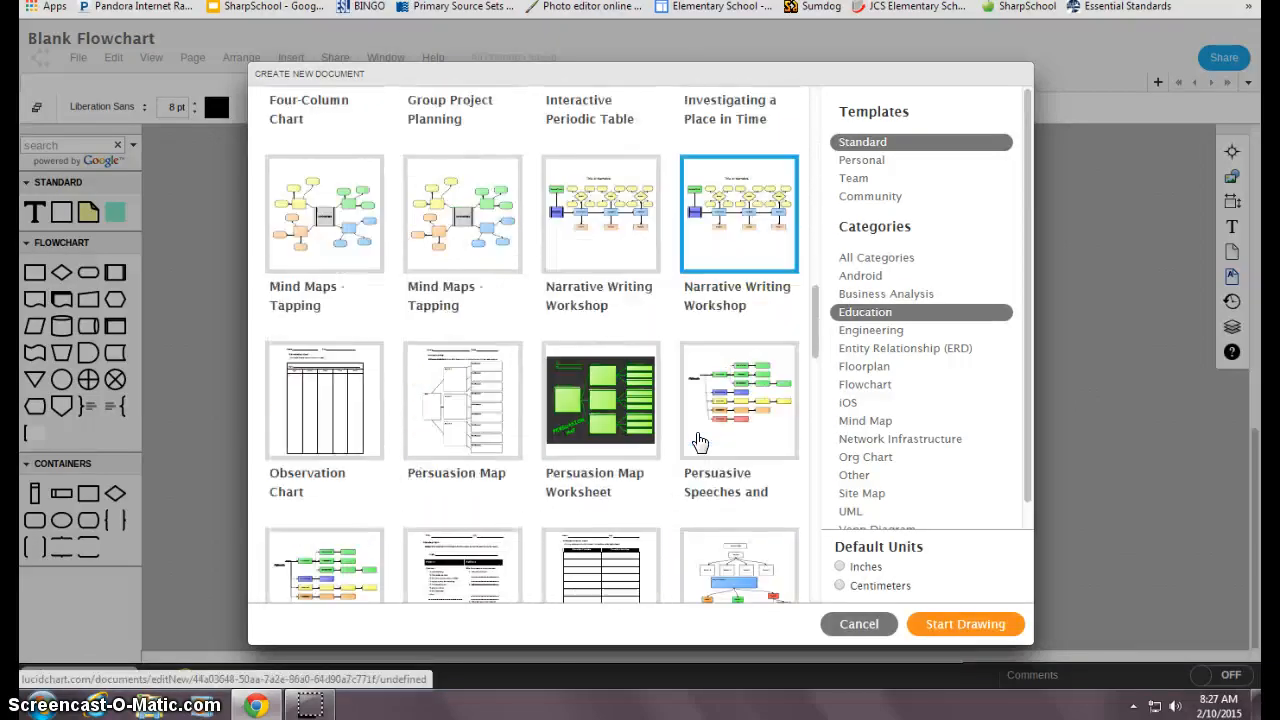
pyautogui.scroll(-4, 699, 441)
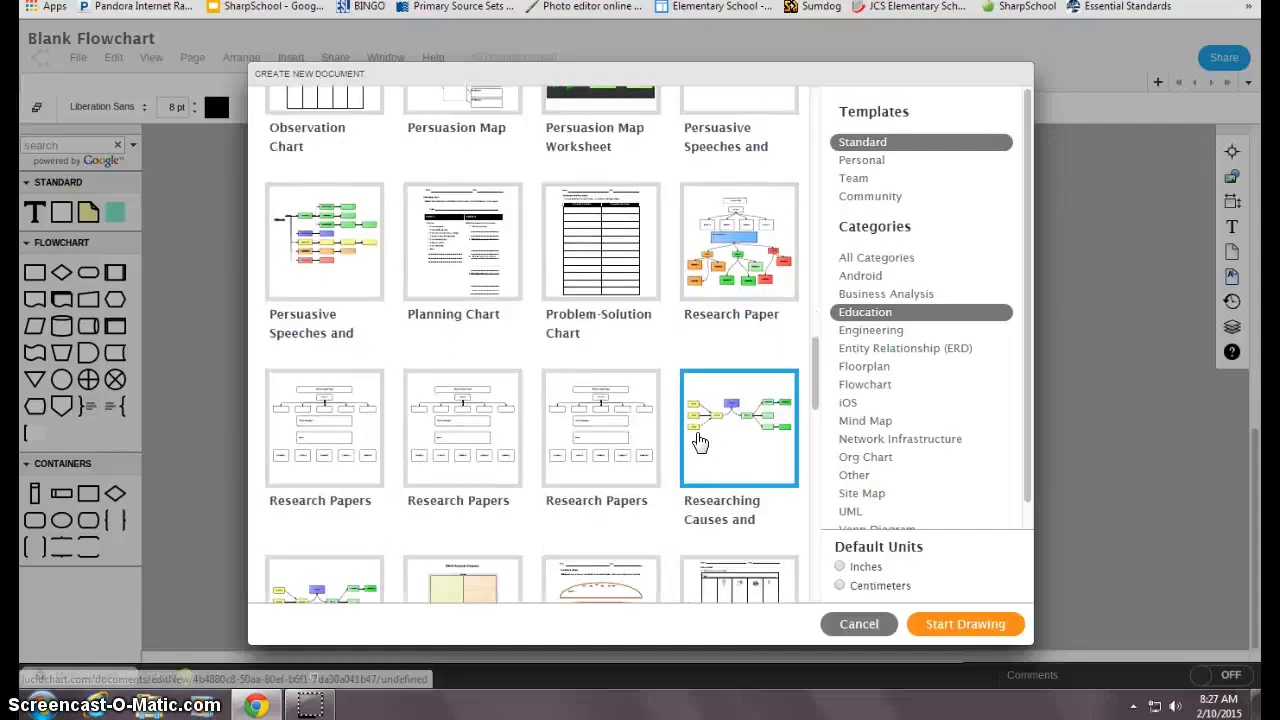
pyautogui.scroll(-5, 699, 441)
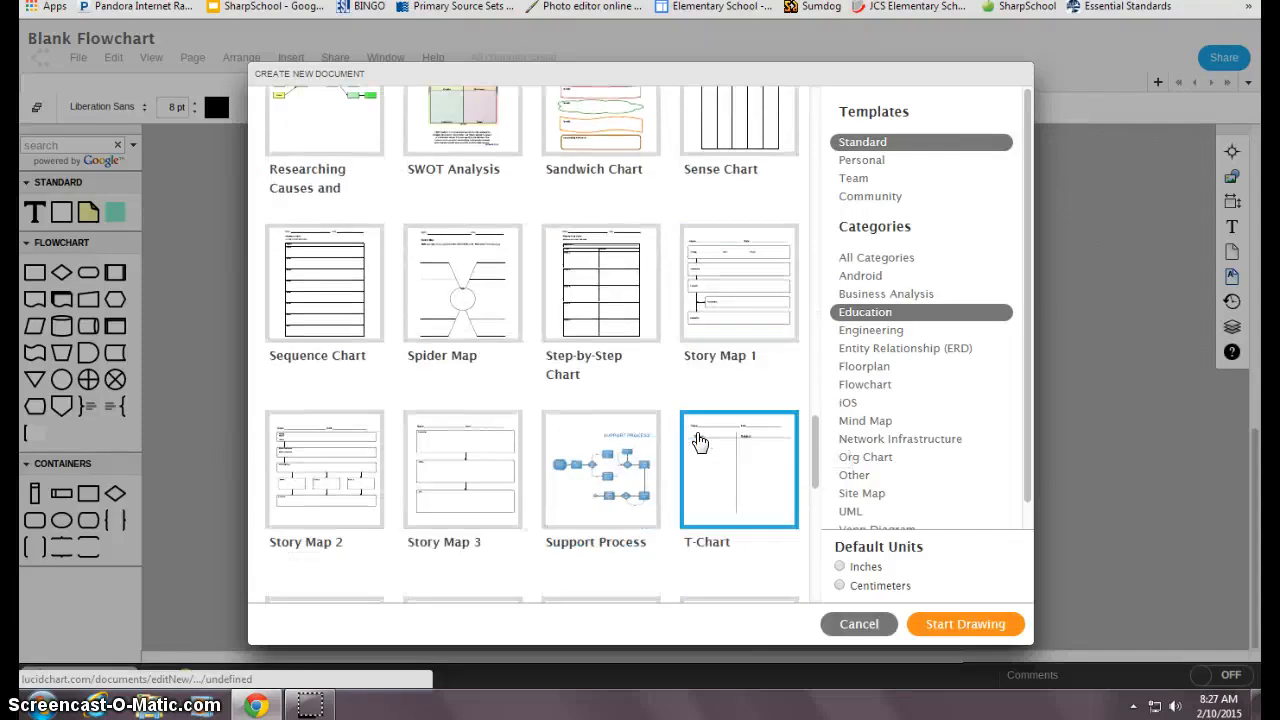
pyautogui.scroll(-5, 699, 441)
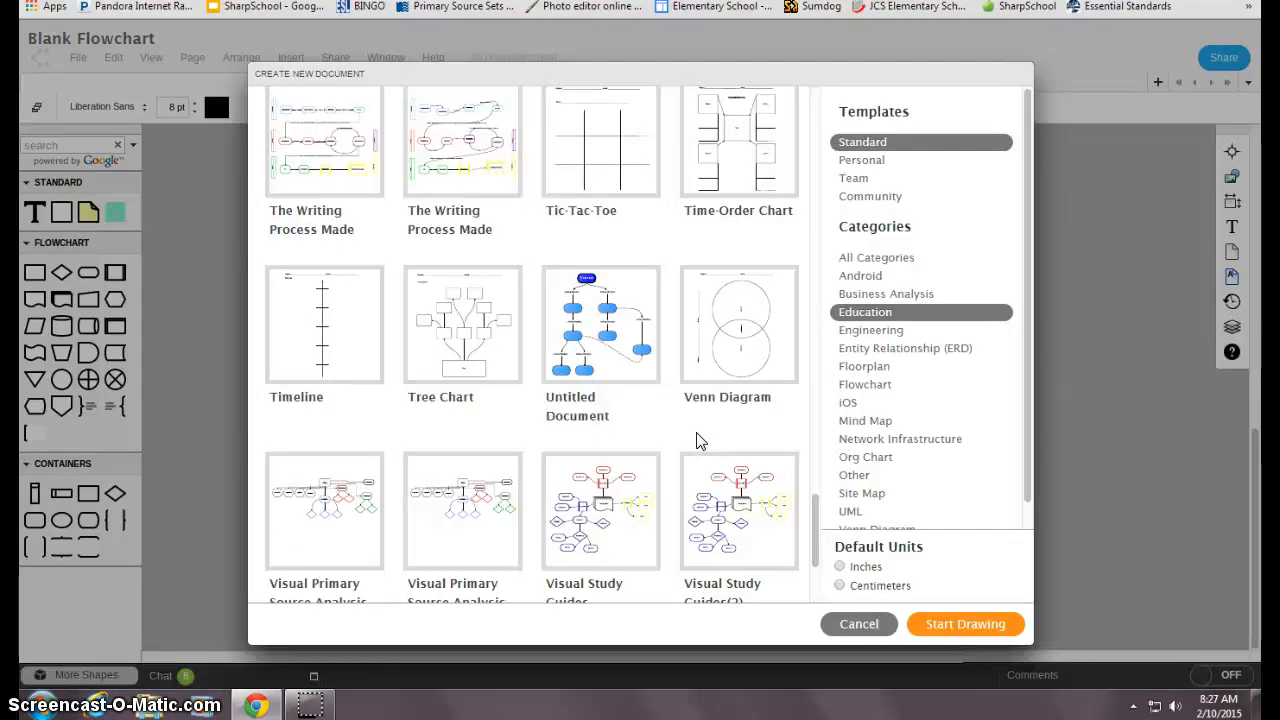
pyautogui.click(338, 338)
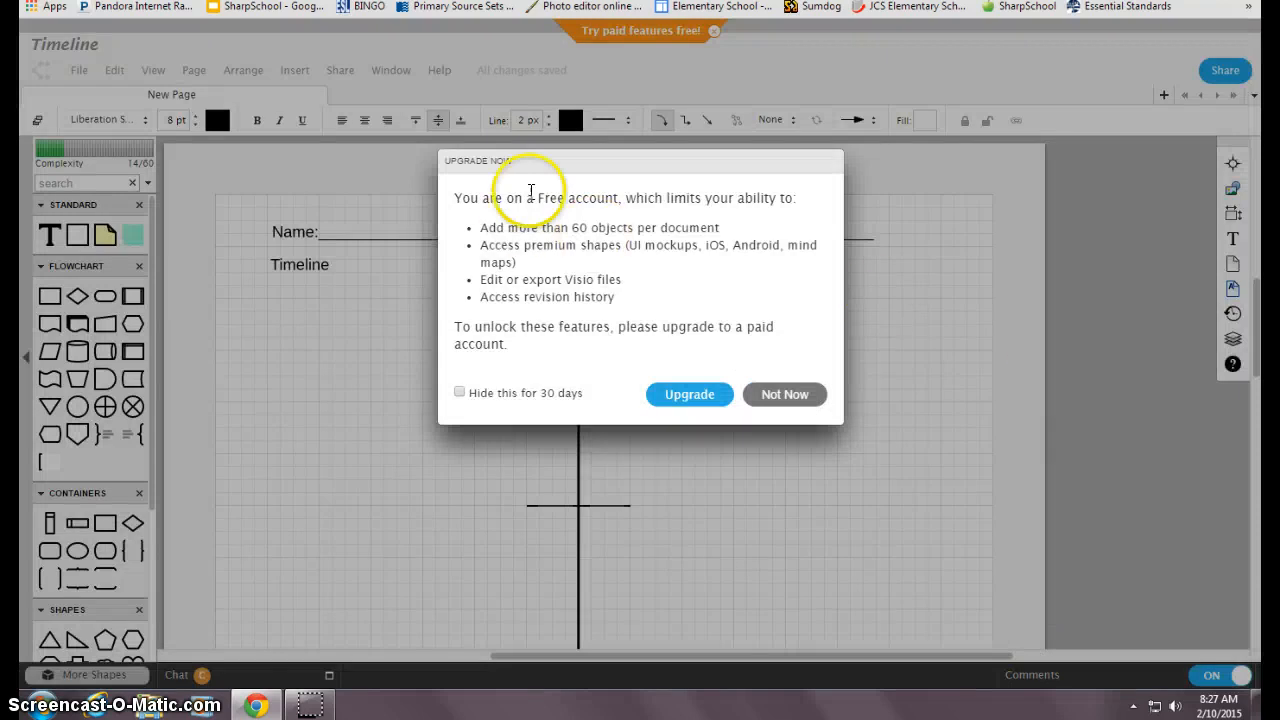
pyautogui.click(789, 395)
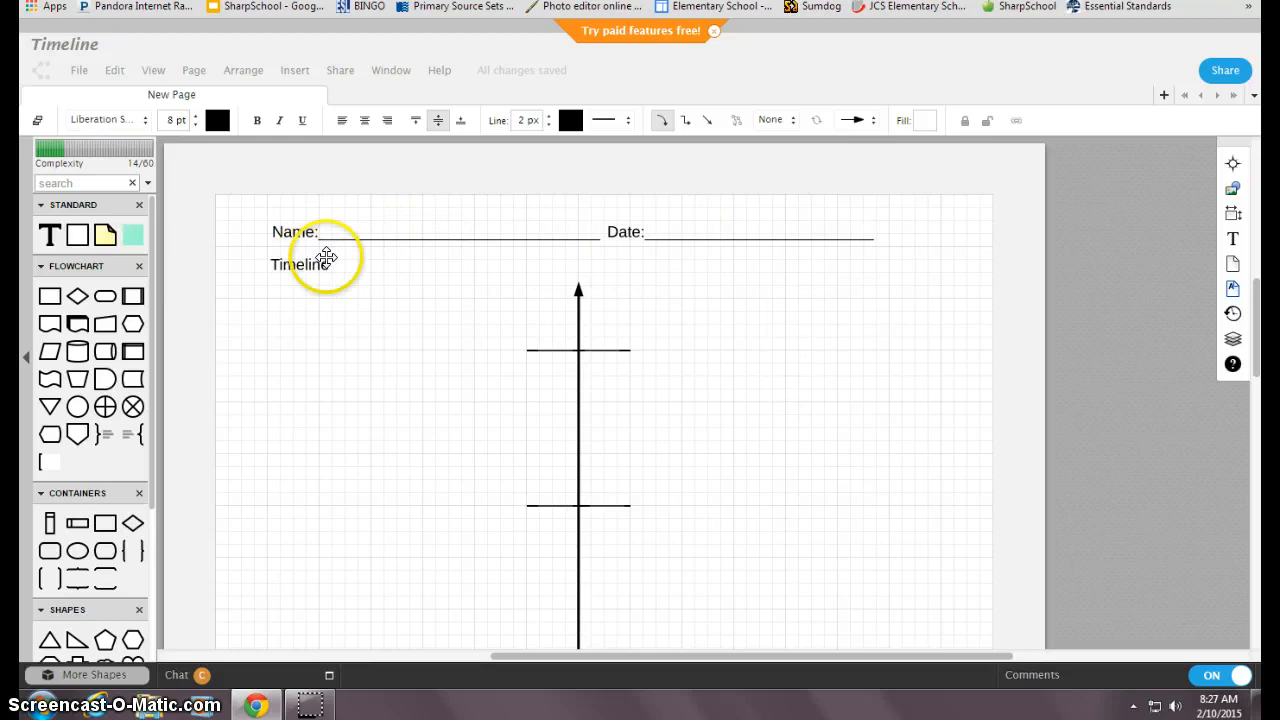
# - Delete the Name line, the Date line and the "Timeline" text from above the timeline arrow
pyautogui.click(357, 238)
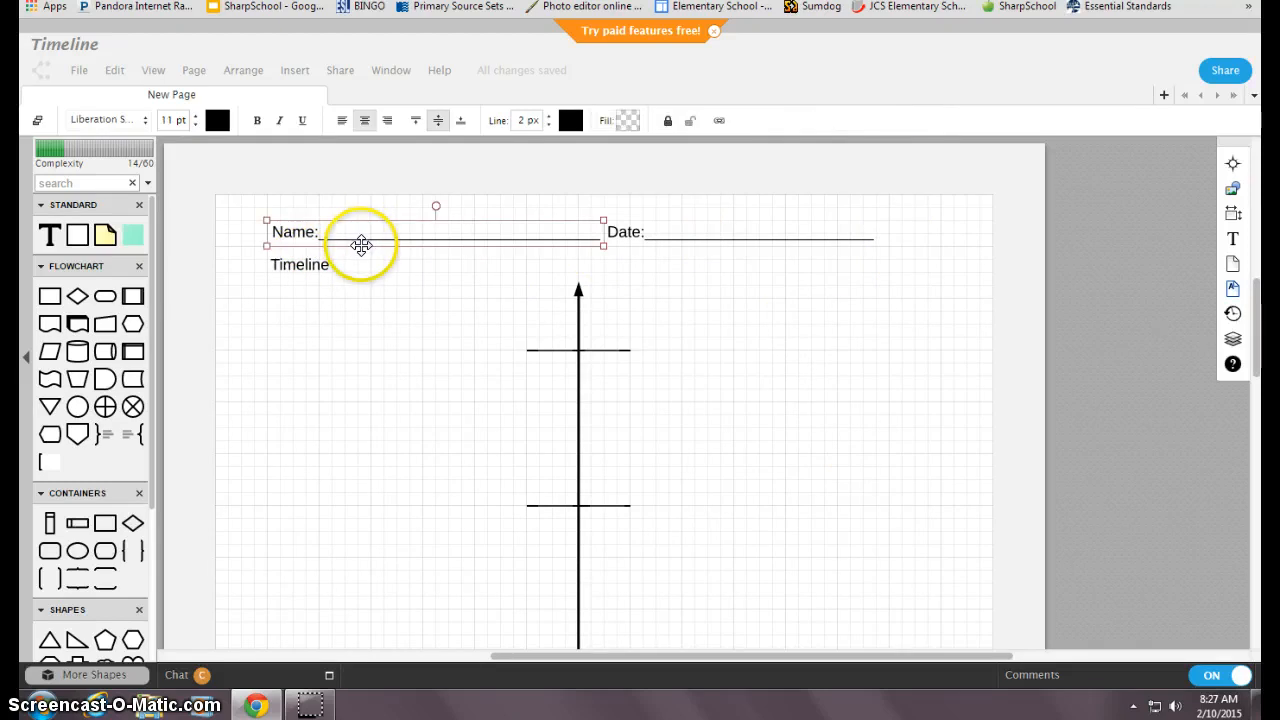
pyautogui.press('Delete')
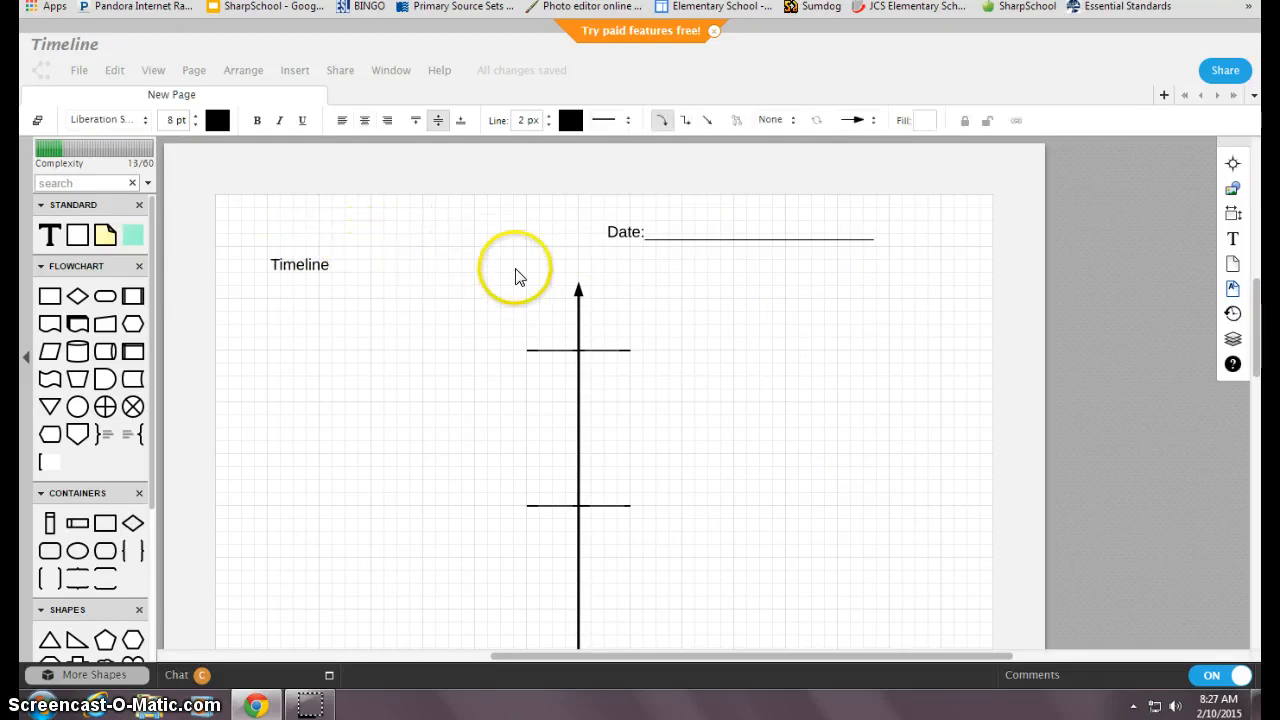
pyautogui.click(630, 235)
pyautogui.press('Delete')
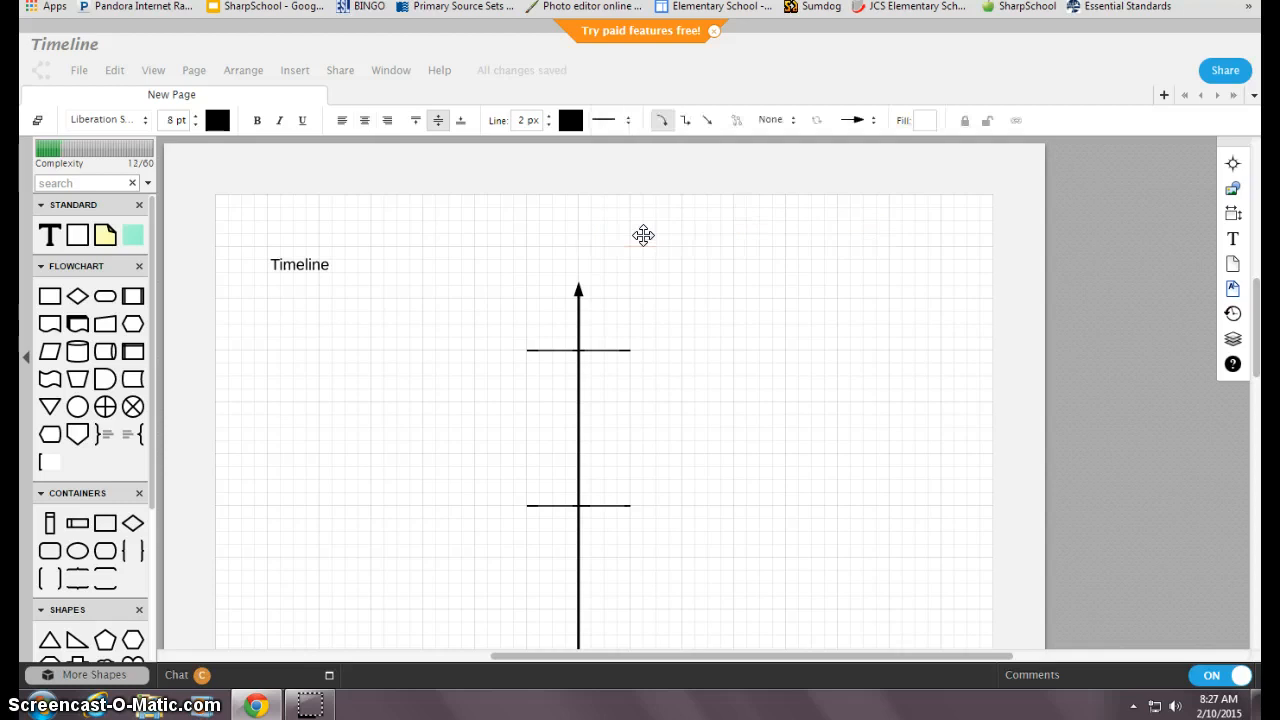
pyautogui.click(288, 265)
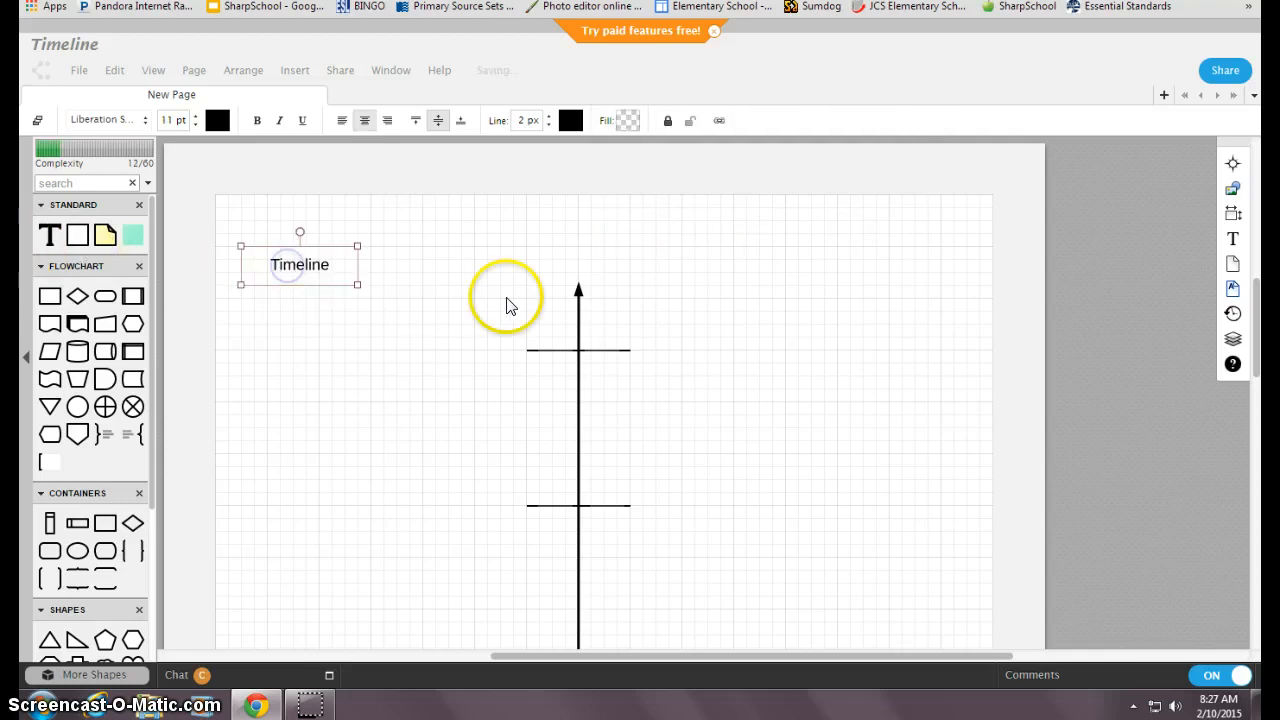
pyautogui.press('Delete')
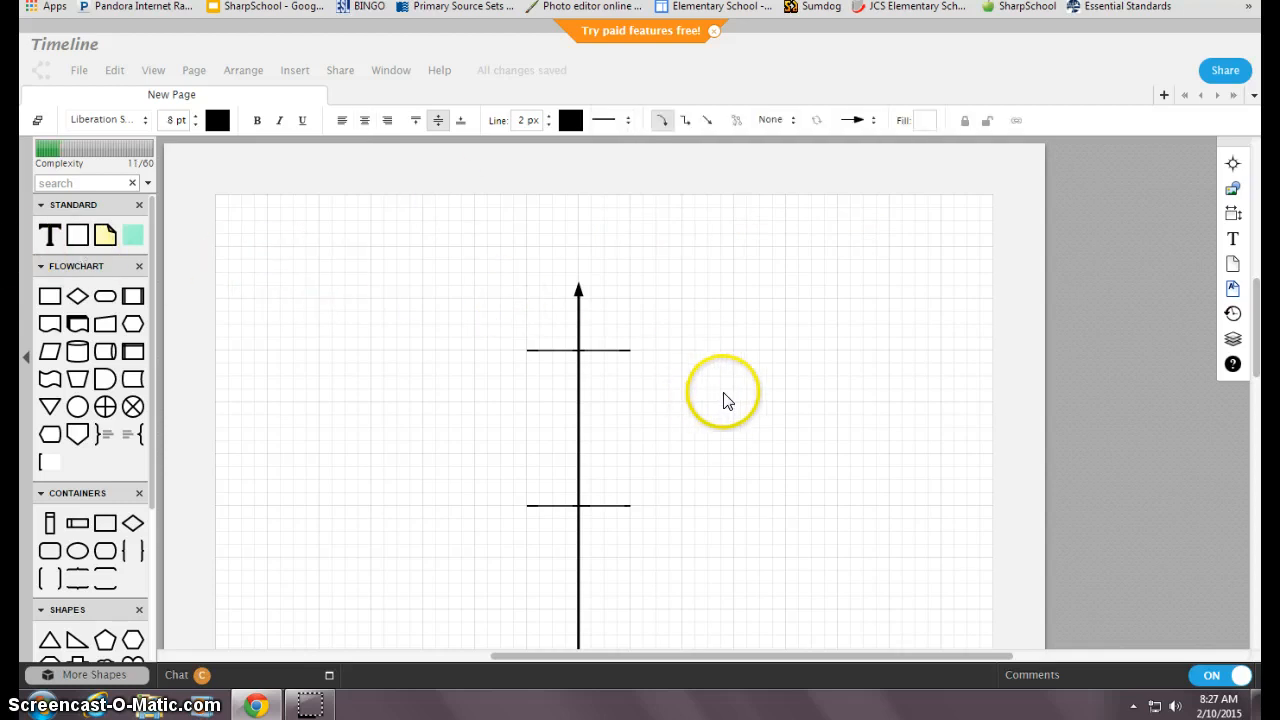
# - Place a Process shape at the left end of the timeline's first tick mark and label it "Birth"
pyautogui.scroll(-3, 728, 408)
pyautogui.scroll(5, 733, 417)
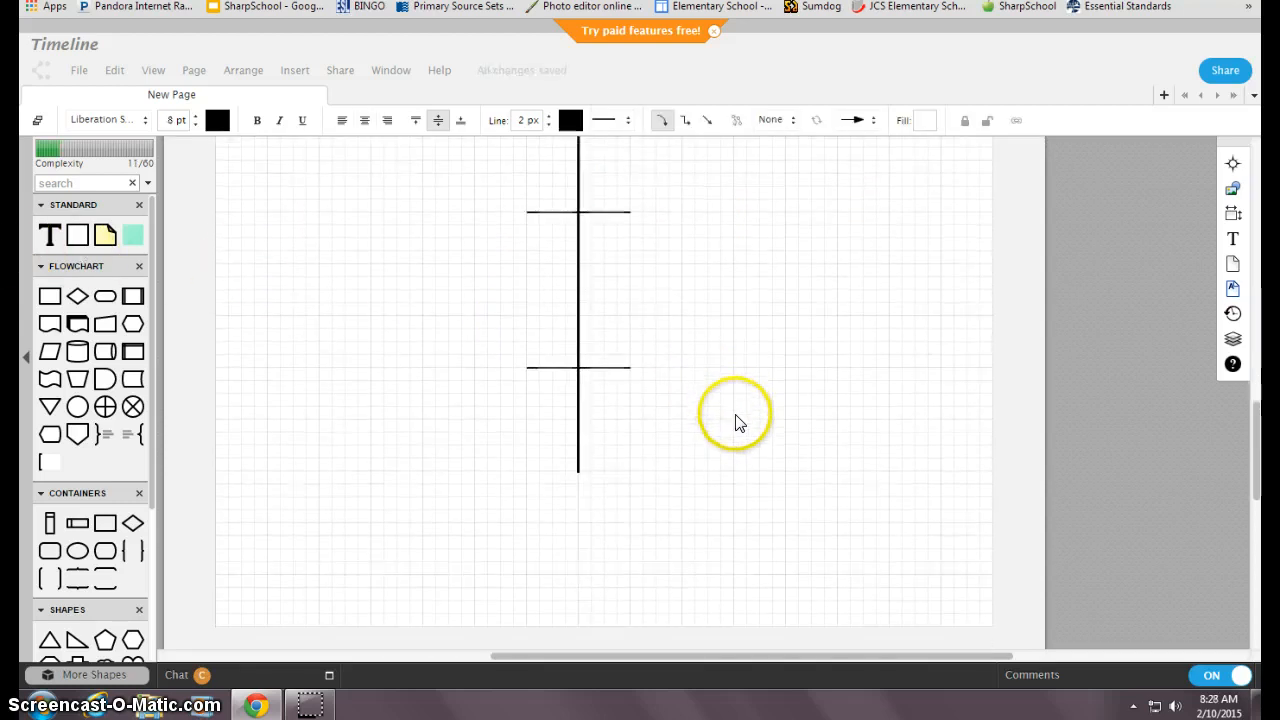
pyautogui.scroll(-2, 783, 474)
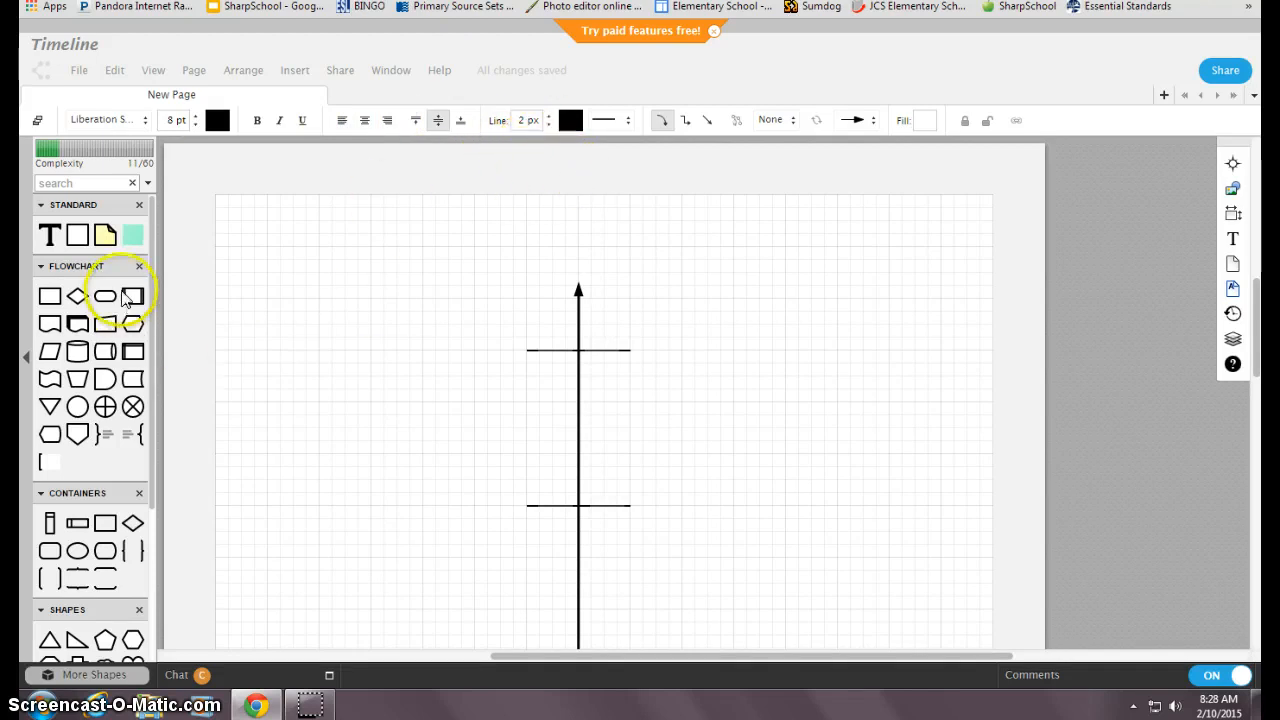
pyautogui.moveTo(150, 306); pyautogui.dragTo(152, 325)
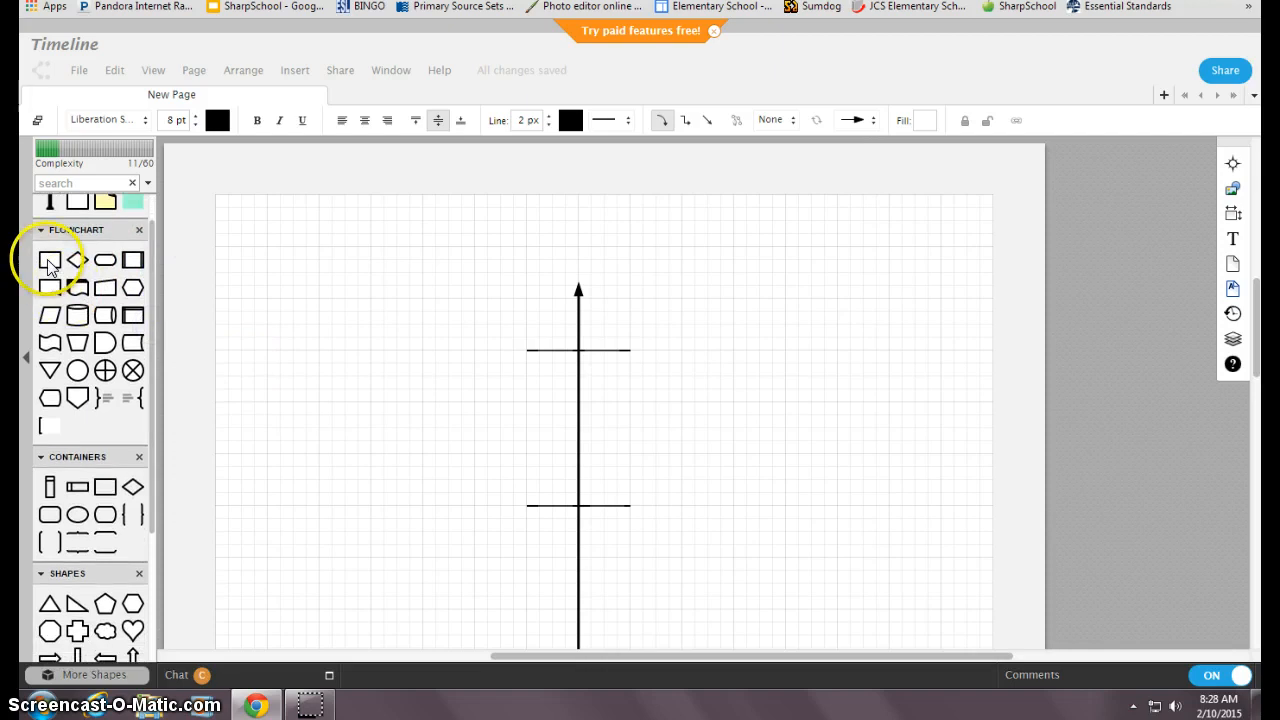
pyautogui.moveTo(47, 262)
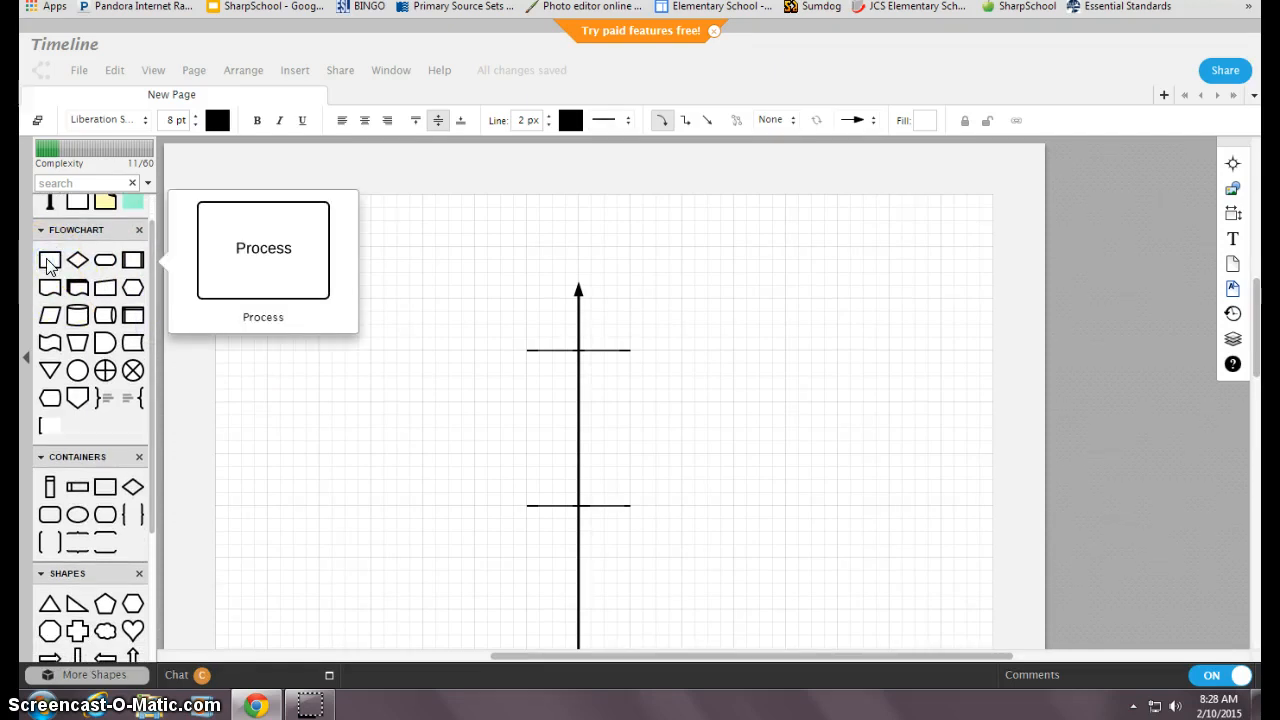
pyautogui.moveTo(47, 262); pyautogui.dragTo(463, 360)
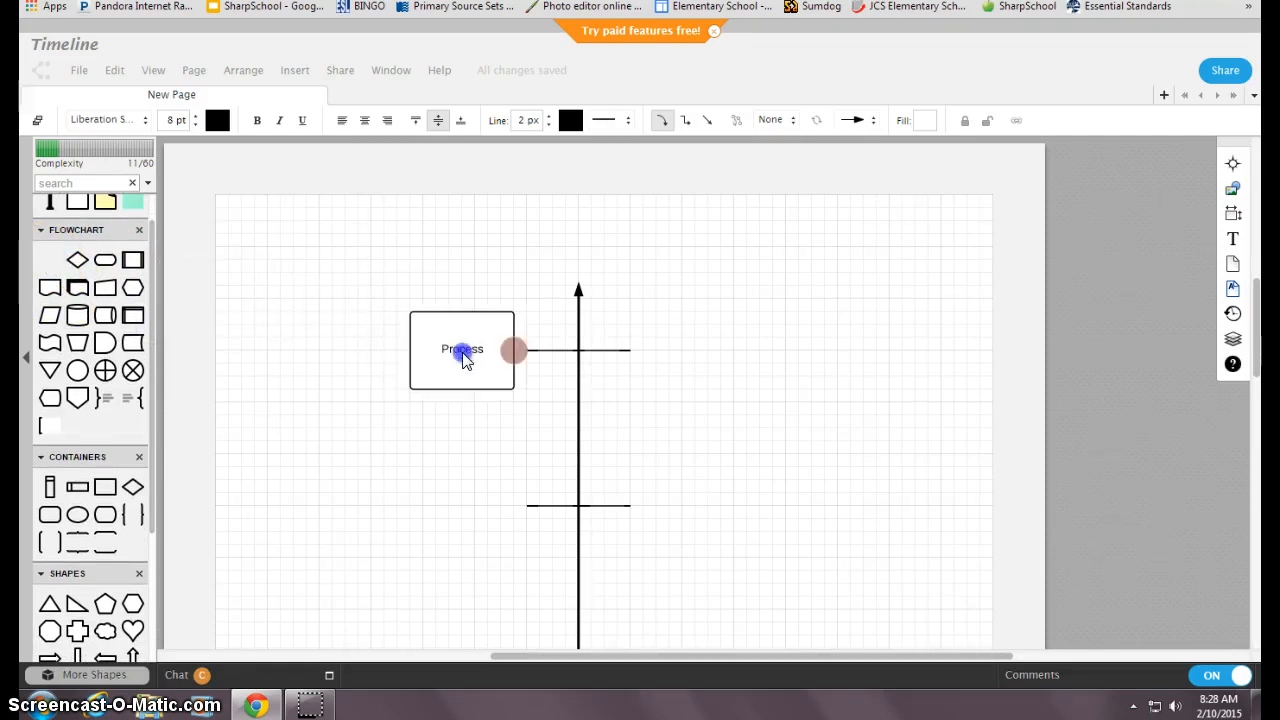
pyautogui.doubleClick(462, 352)
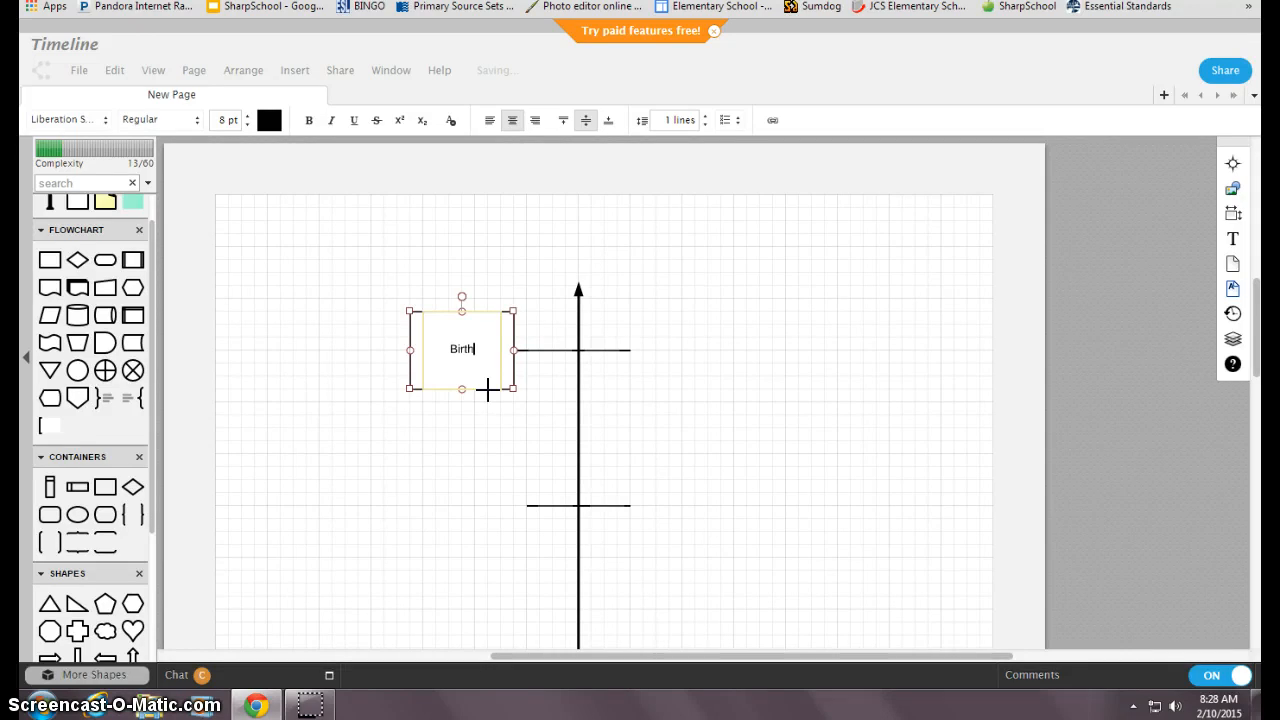
pyautogui.click(487, 390)
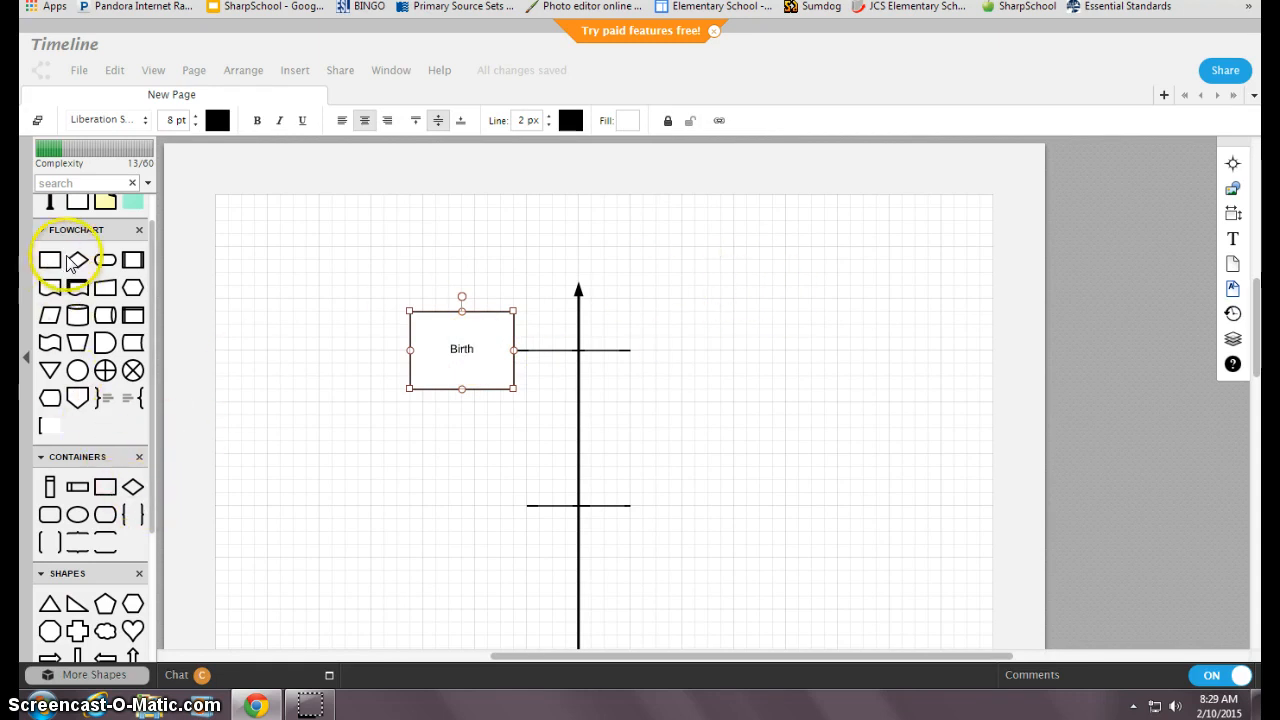
# - Place Process shapes at the right end of the second tick mark and the left end of the third
pyautogui.moveTo(48, 261); pyautogui.dragTo(695, 506)
pyautogui.doubleClick(695, 505)
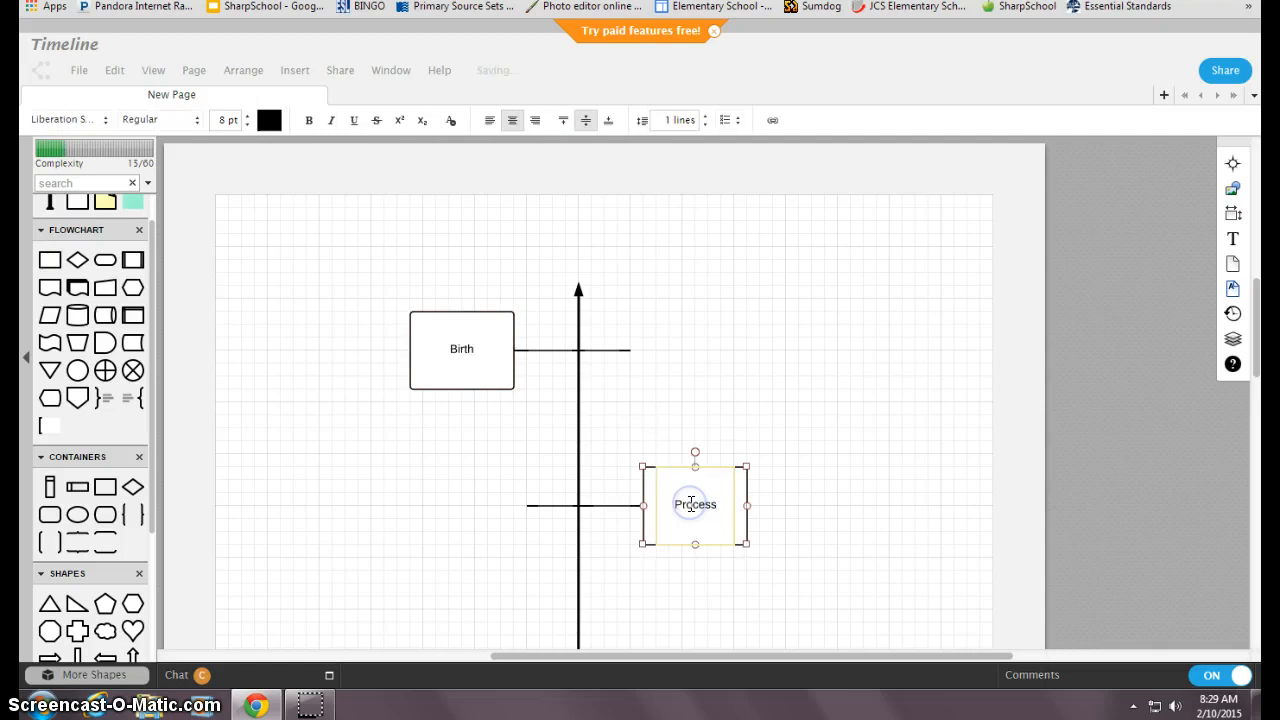
pyautogui.scroll(-1, 712, 514)
pyautogui.scroll(-2, 714, 514)
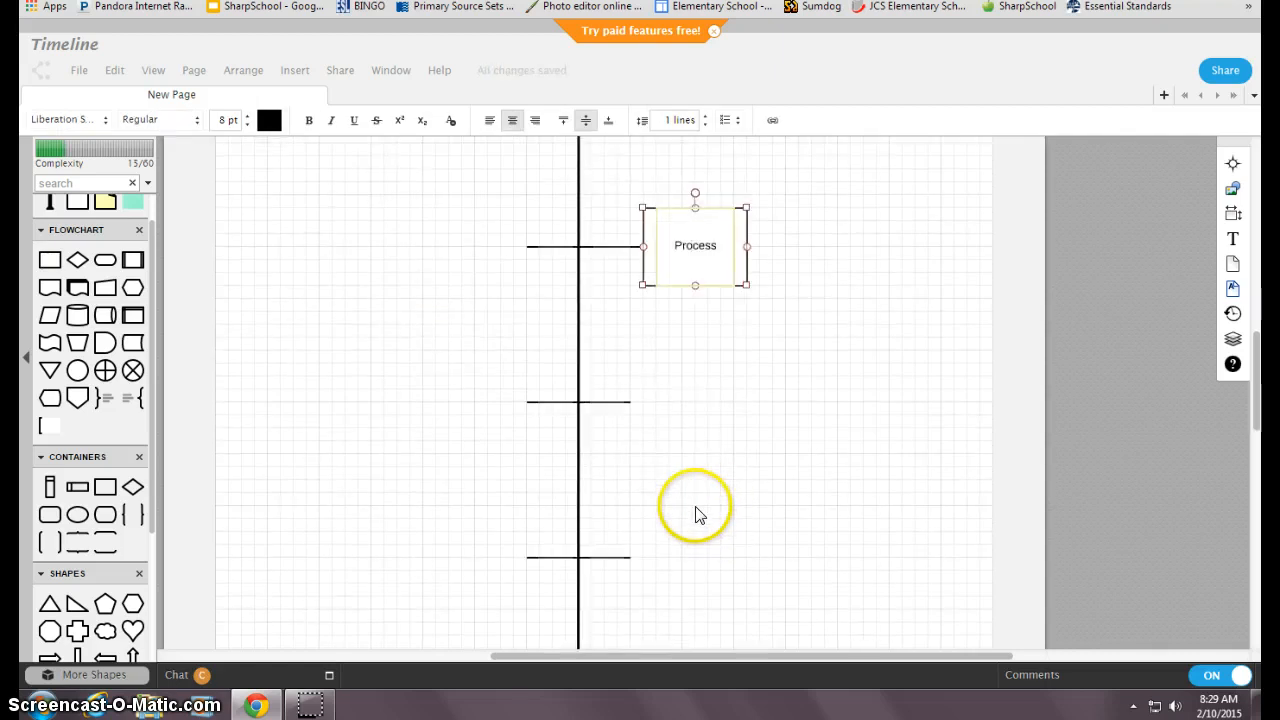
pyautogui.moveTo(45, 270); pyautogui.dragTo(478, 414)
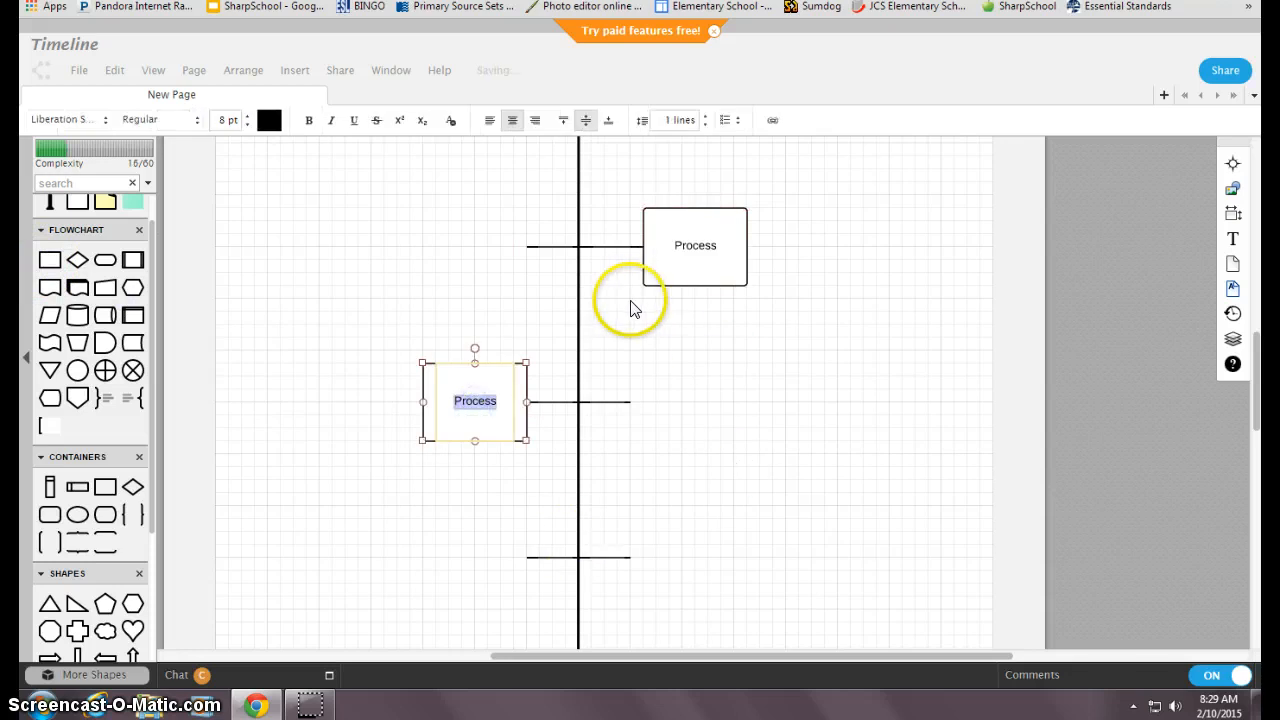
pyautogui.scroll(2, 600, 306)
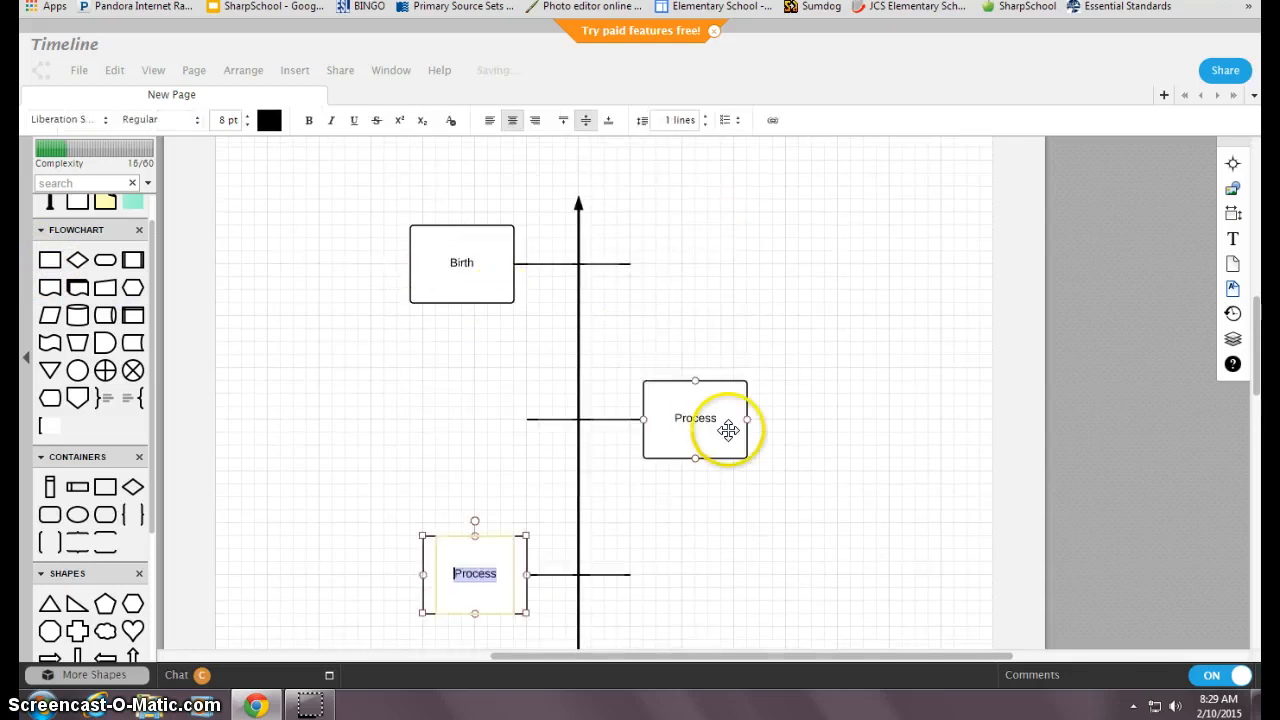
pyautogui.click(550, 419)
pyautogui.click(560, 464)
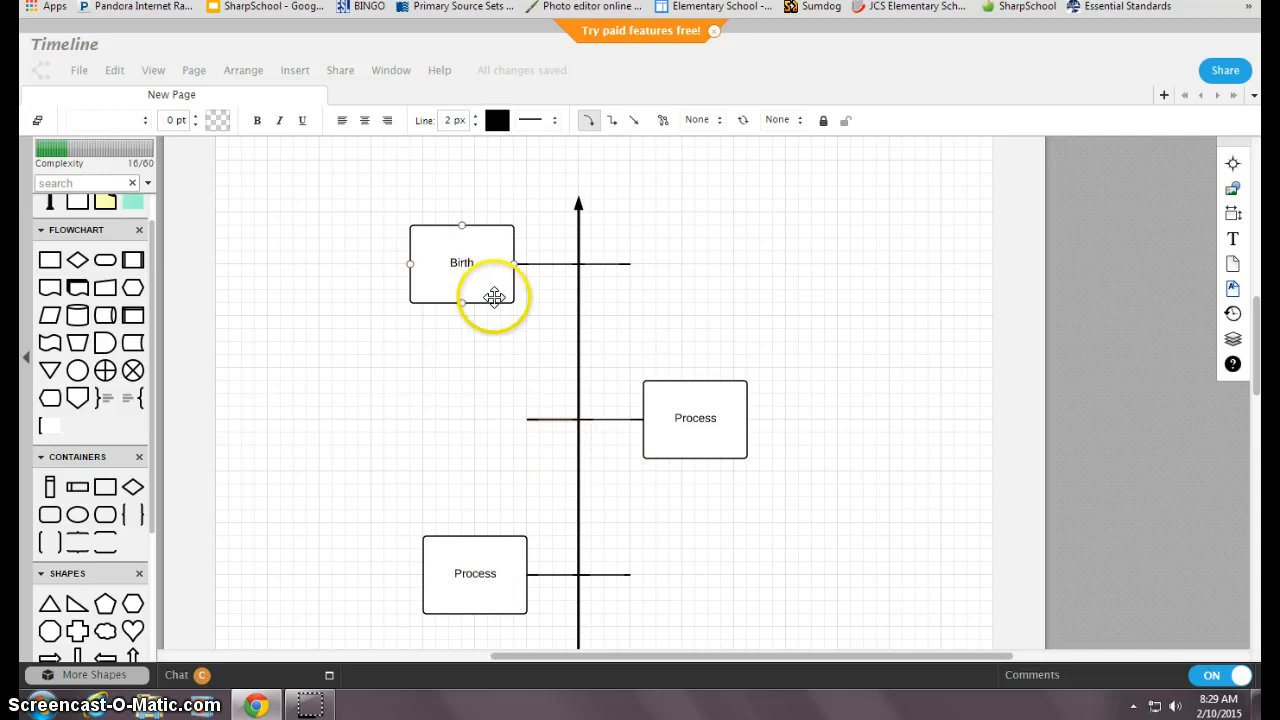
pyautogui.click(712, 420)
pyautogui.click(712, 420)
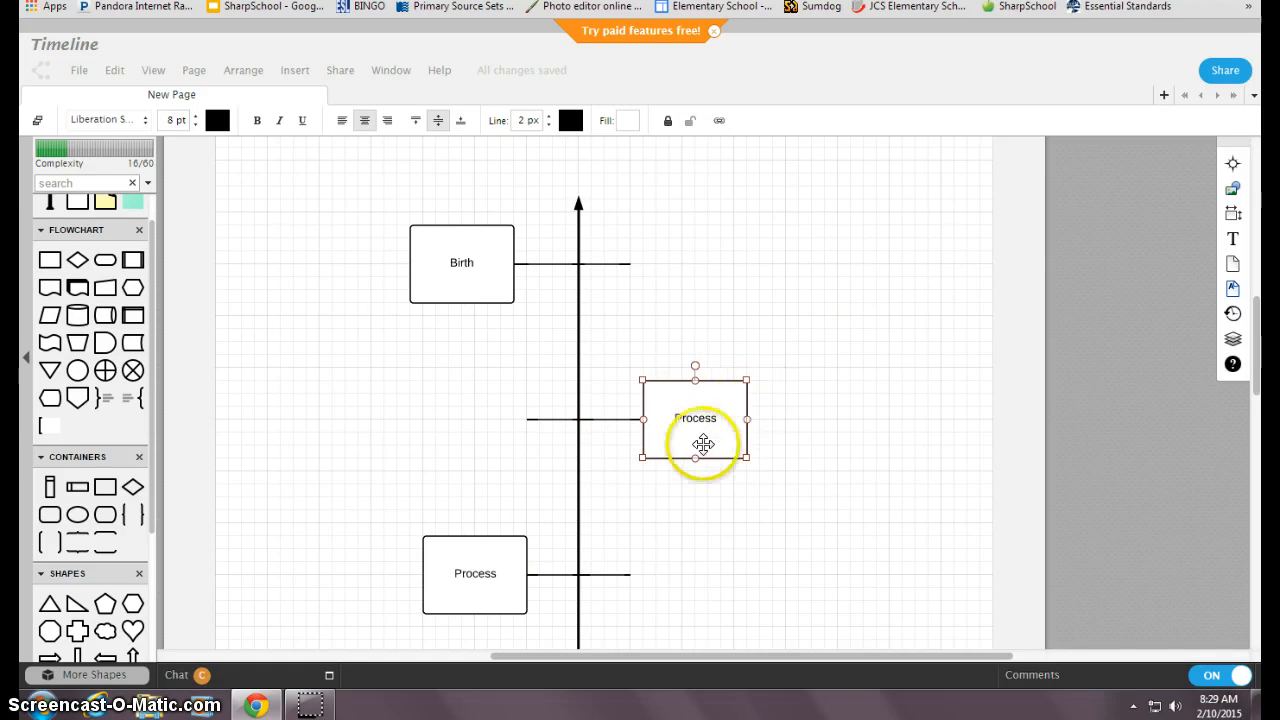
# - Place a Process shape at the right end of the timeline's fourth tick mark
pyautogui.scroll(-3, 700, 447)
pyautogui.scroll(-2, 702, 464)
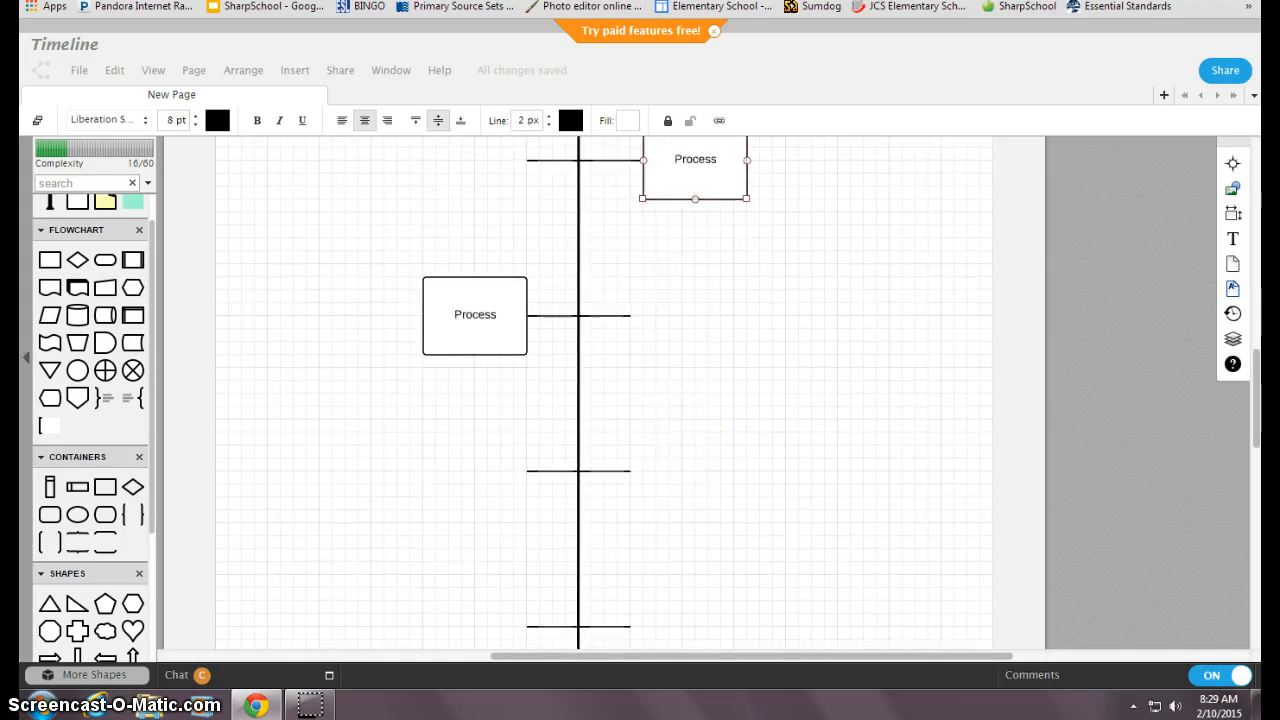
pyautogui.moveTo(47, 268); pyautogui.dragTo(684, 474)
# - Place a Process shape at the left end of the timeline's last tick mark and label it "Death"
pyautogui.scroll(-3, 678, 617)
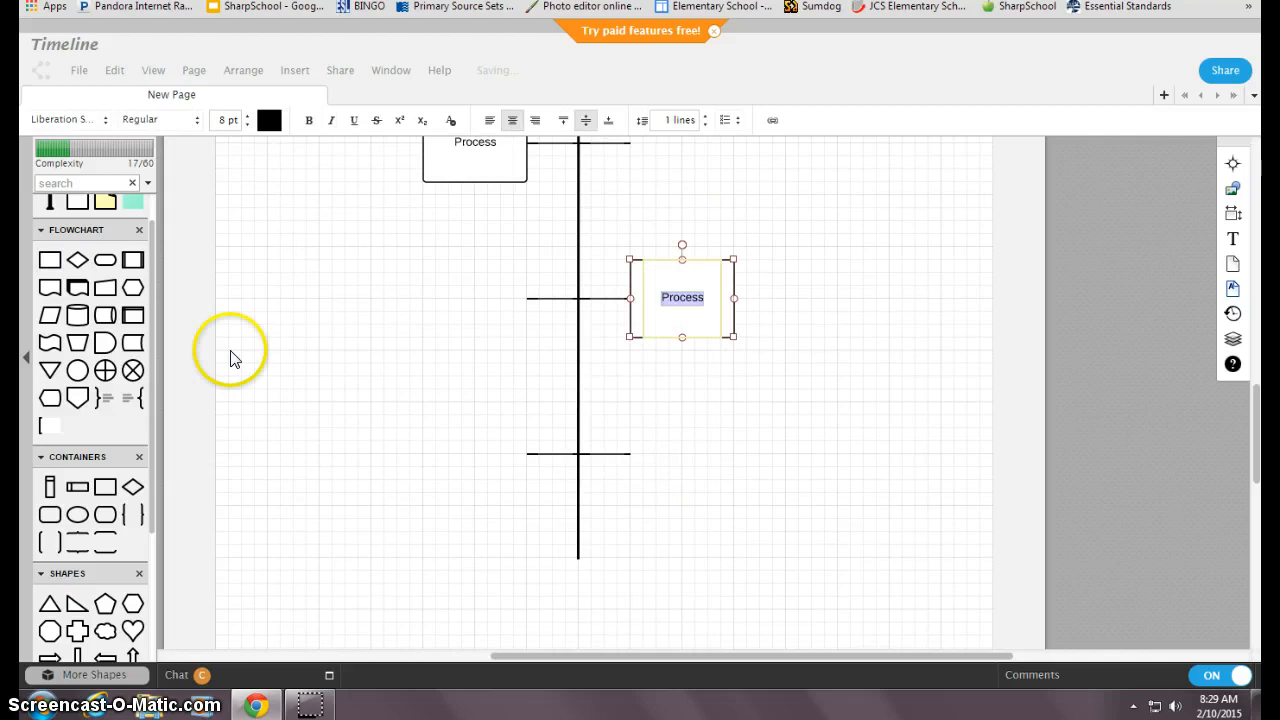
pyautogui.moveTo(452, 530); pyautogui.dragTo(467, 450)
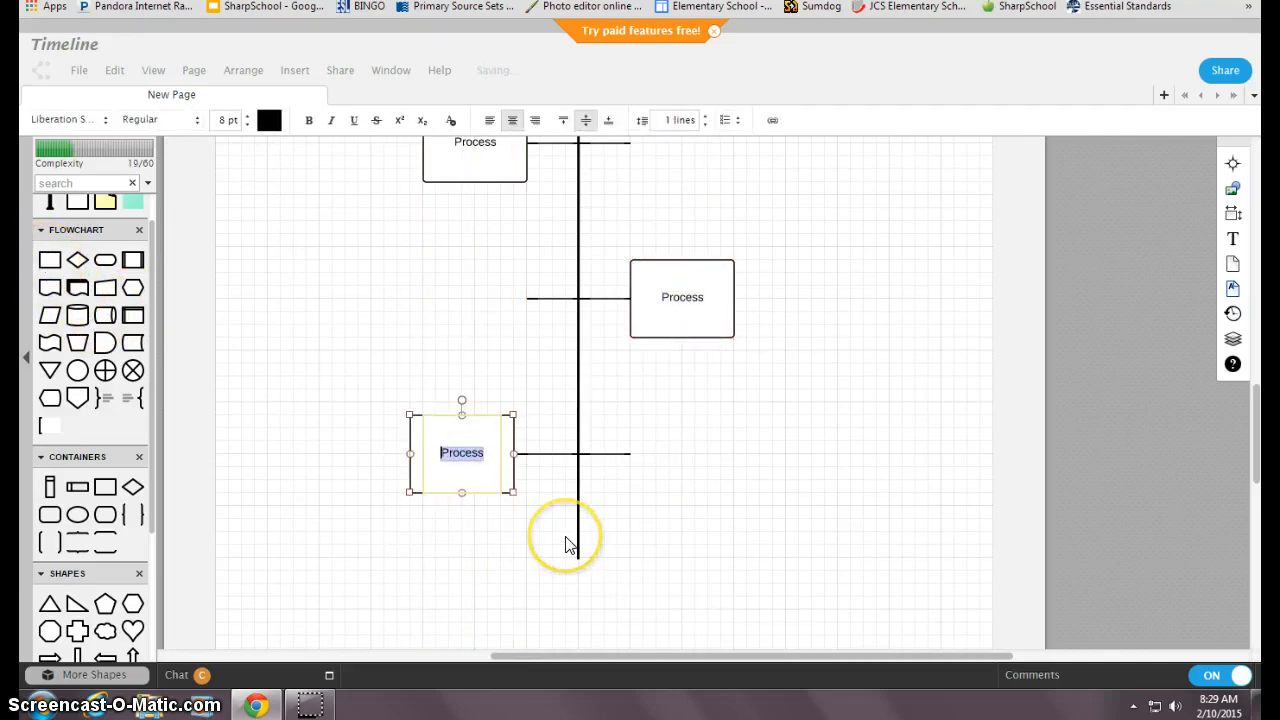
pyautogui.write('Death')
pyautogui.click(757, 523)
# - Place a container shape in the empty upper-right area of the page, across the timeline from the Birth box
pyautogui.scroll(4, 771, 509)
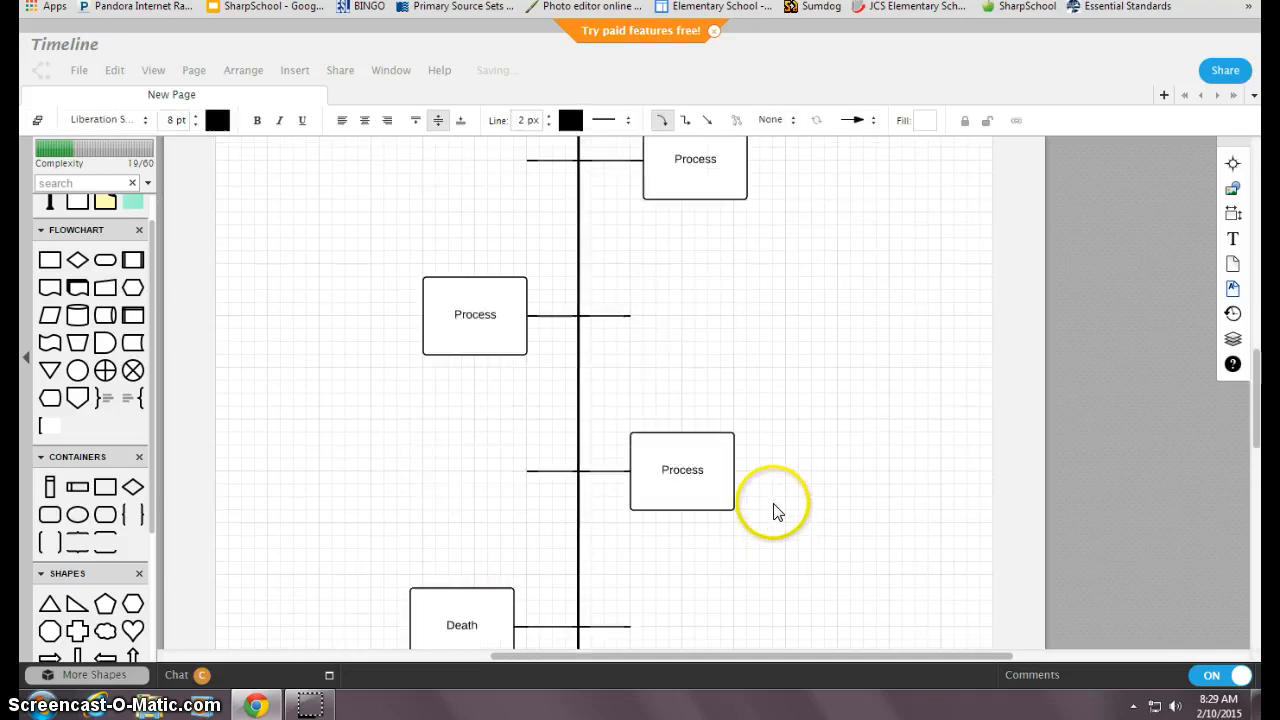
pyautogui.scroll(1, 777, 512)
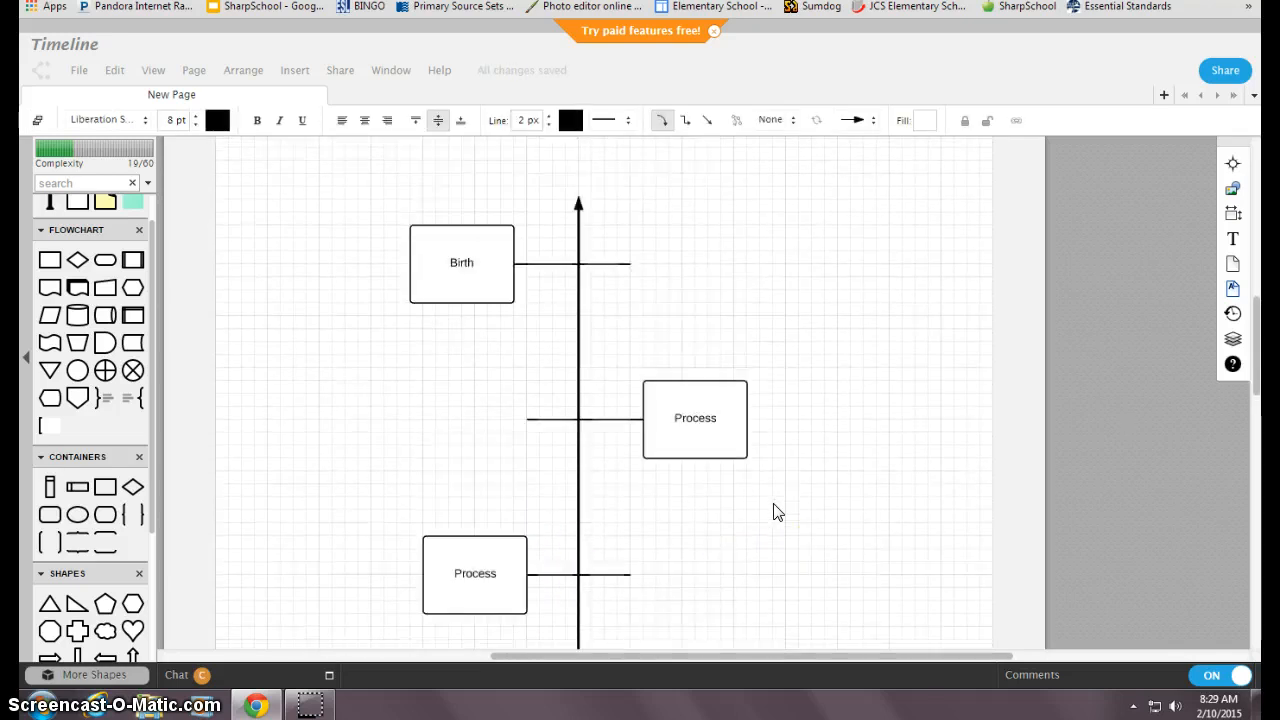
pyautogui.scroll(1, 779, 512)
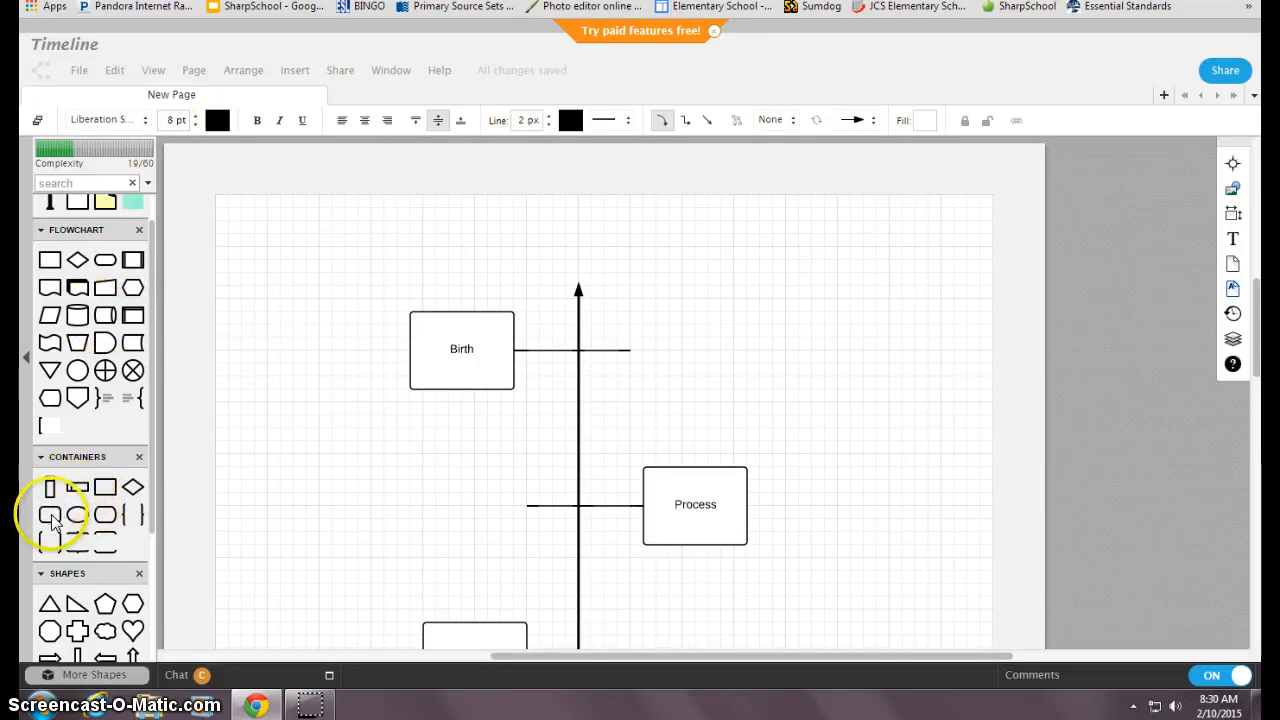
pyautogui.moveTo(685, 425); pyautogui.dragTo(849, 302)
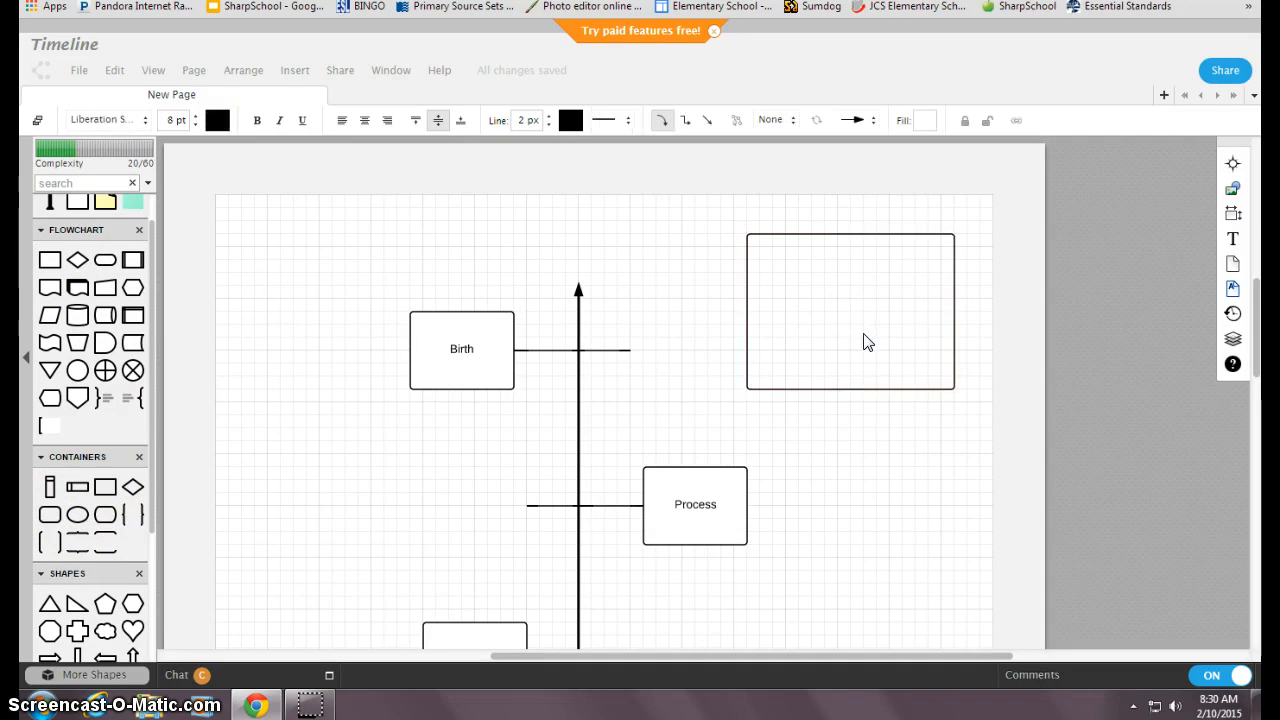
pyautogui.click(829, 235)
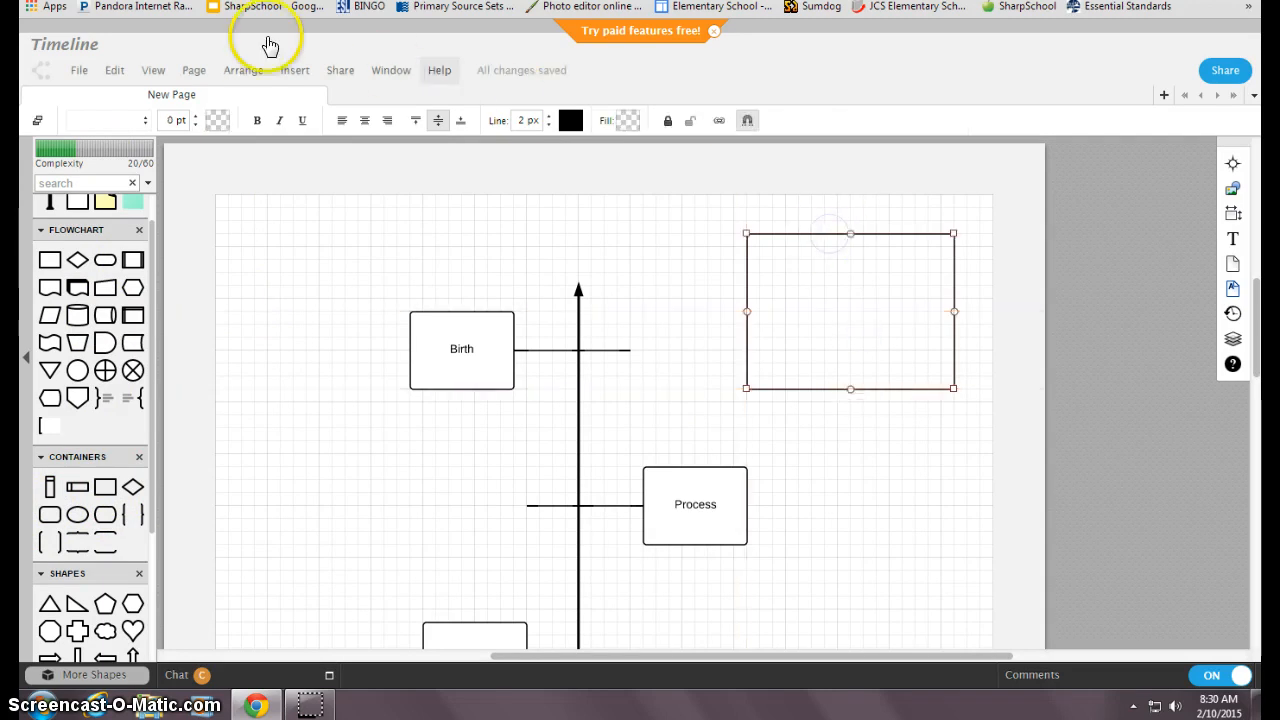
pyautogui.click(291, 71)
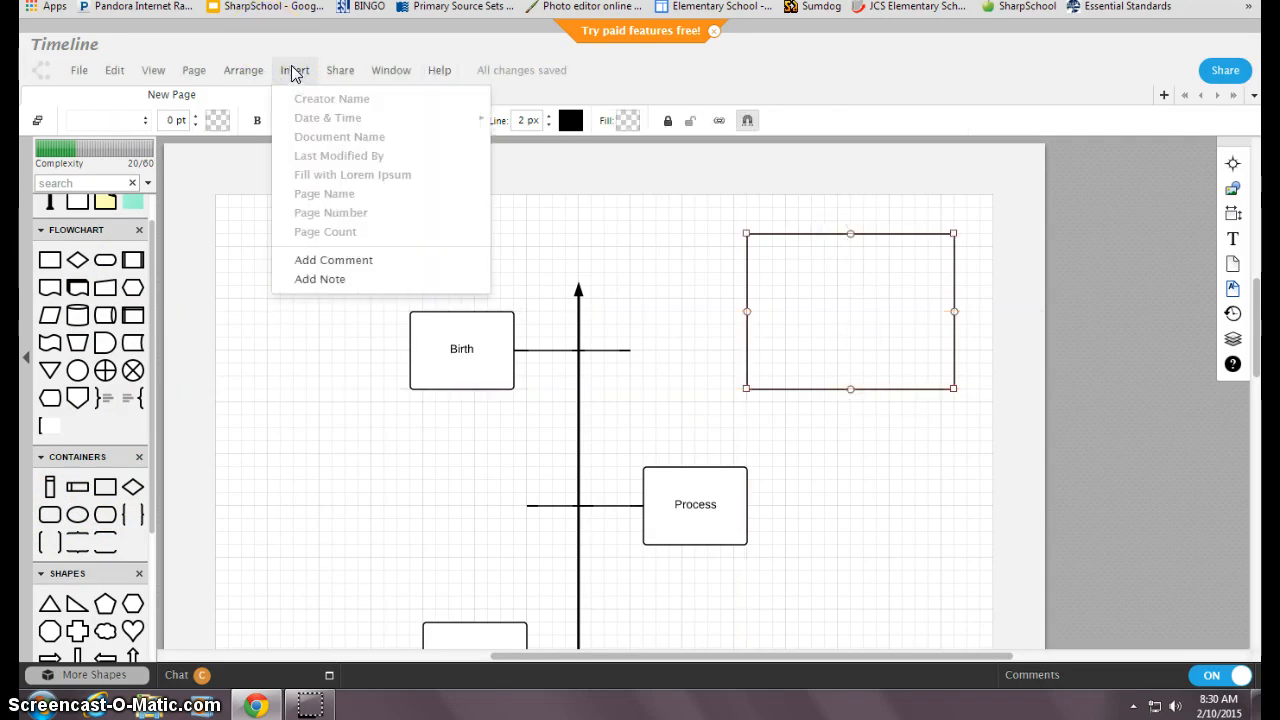
pyautogui.click(186, 177)
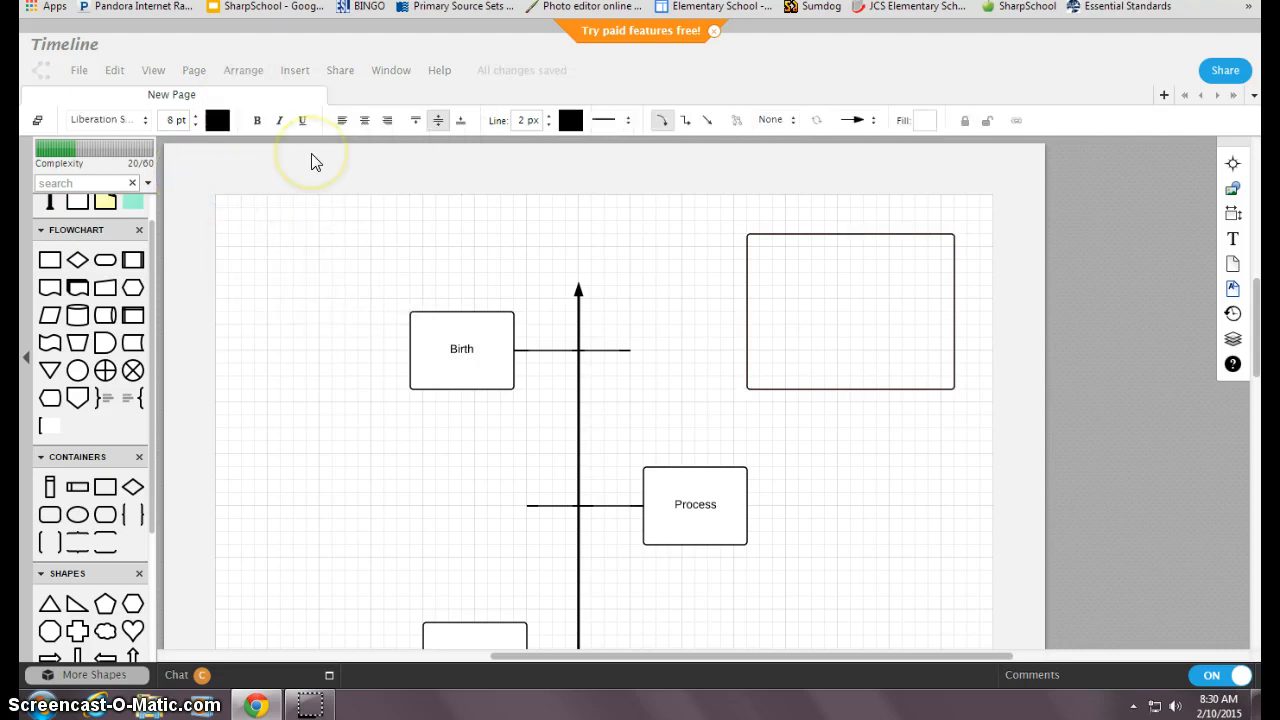
pyautogui.moveTo(163, 277); pyautogui.dragTo(162, 215)
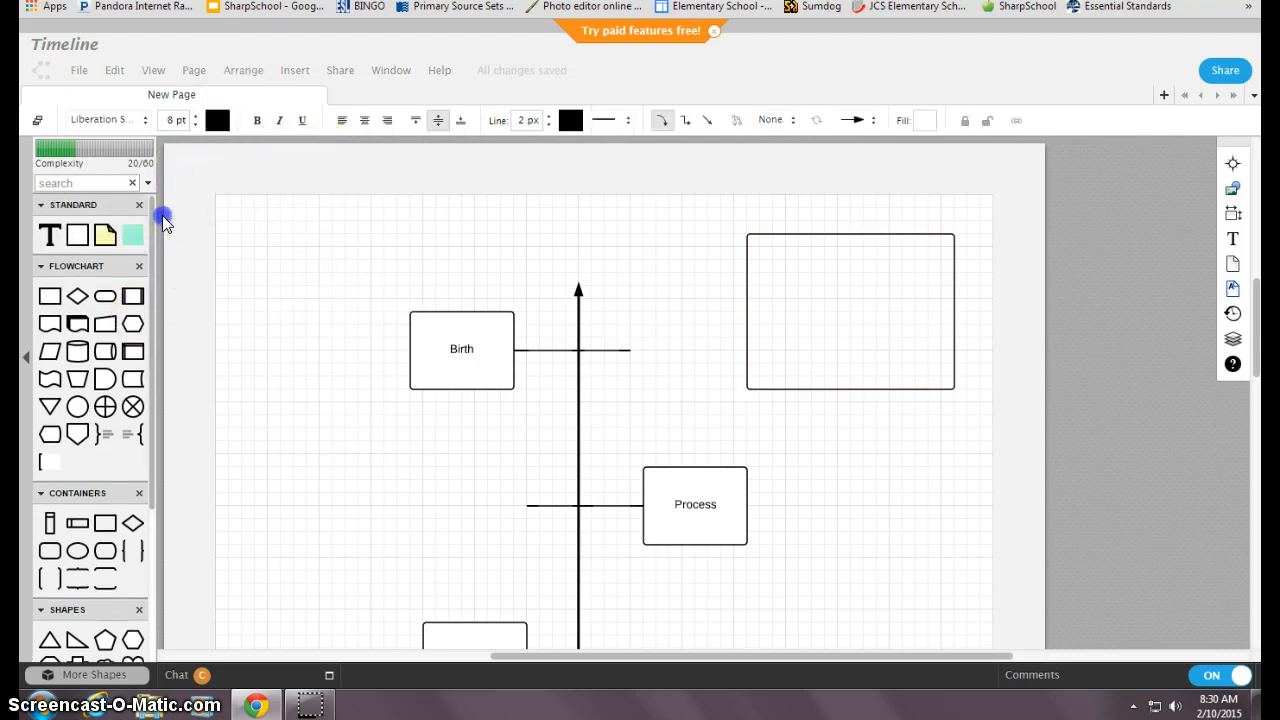
pyautogui.click(294, 72)
pyautogui.click(294, 72)
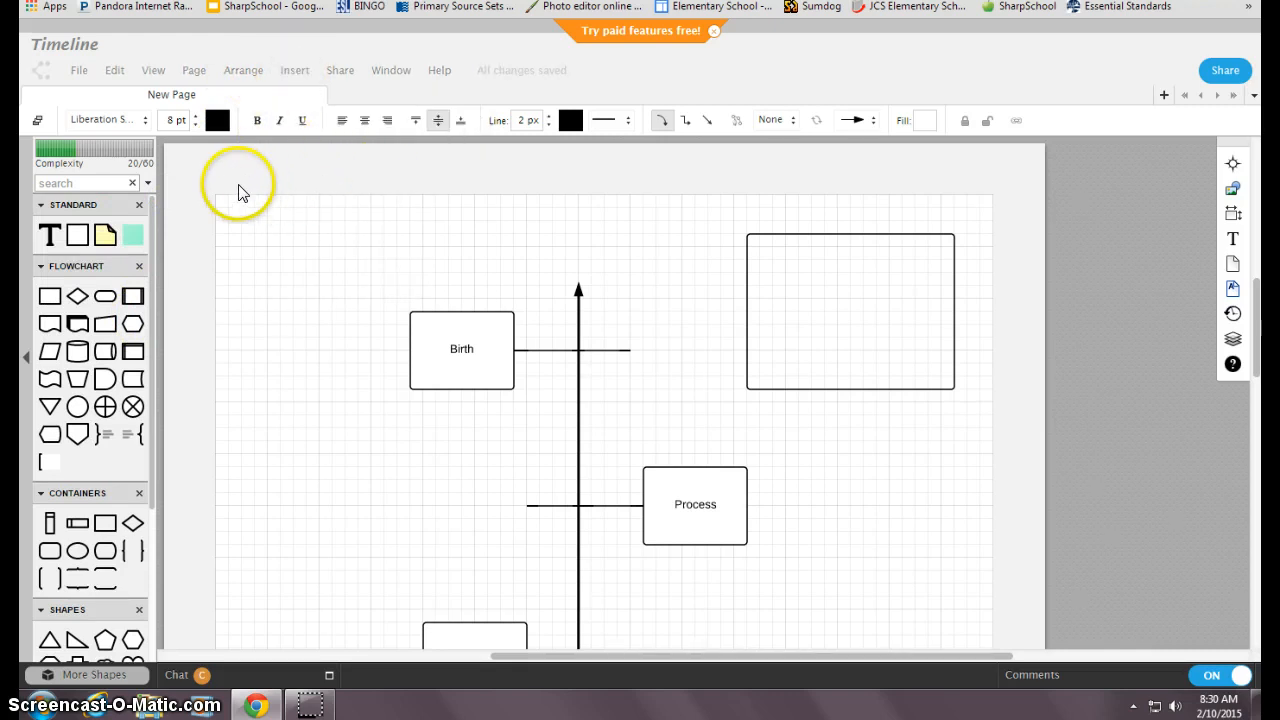
# - Add the George Washington picture from the user images to the page, to the right of the Death box
pyautogui.scroll(-10, 223, 271)
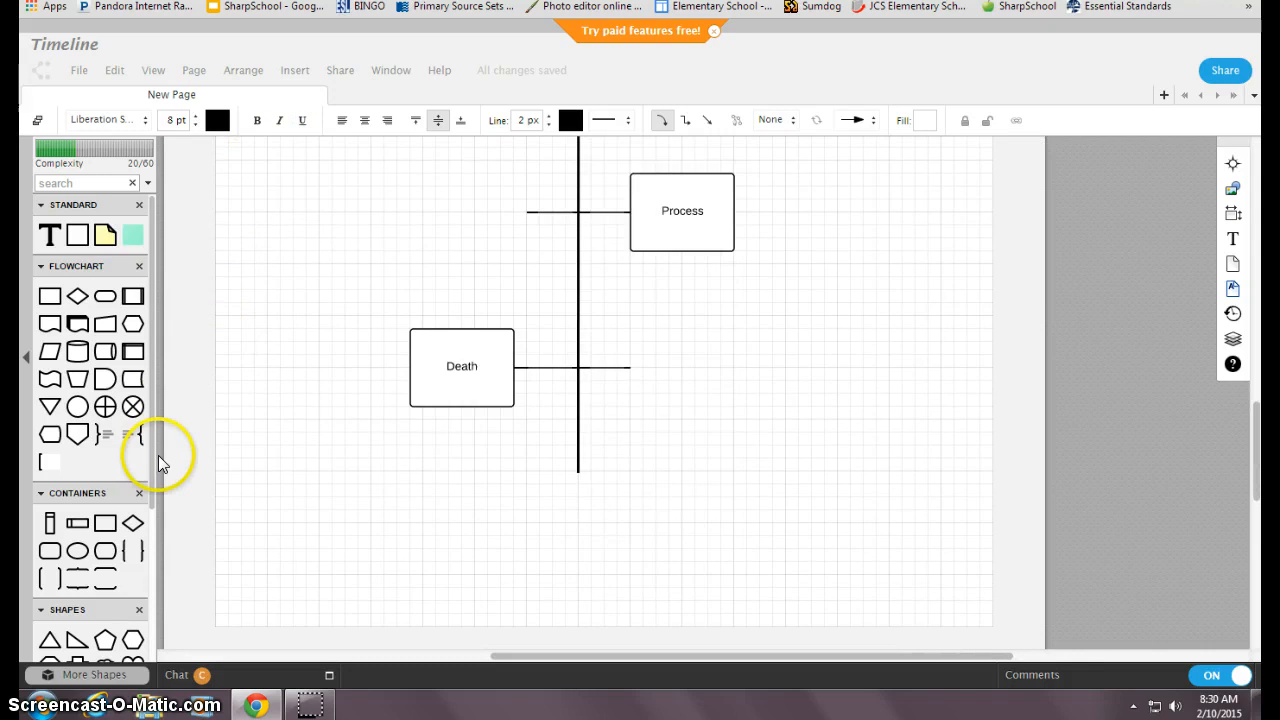
pyautogui.moveTo(152, 461); pyautogui.dragTo(178, 636)
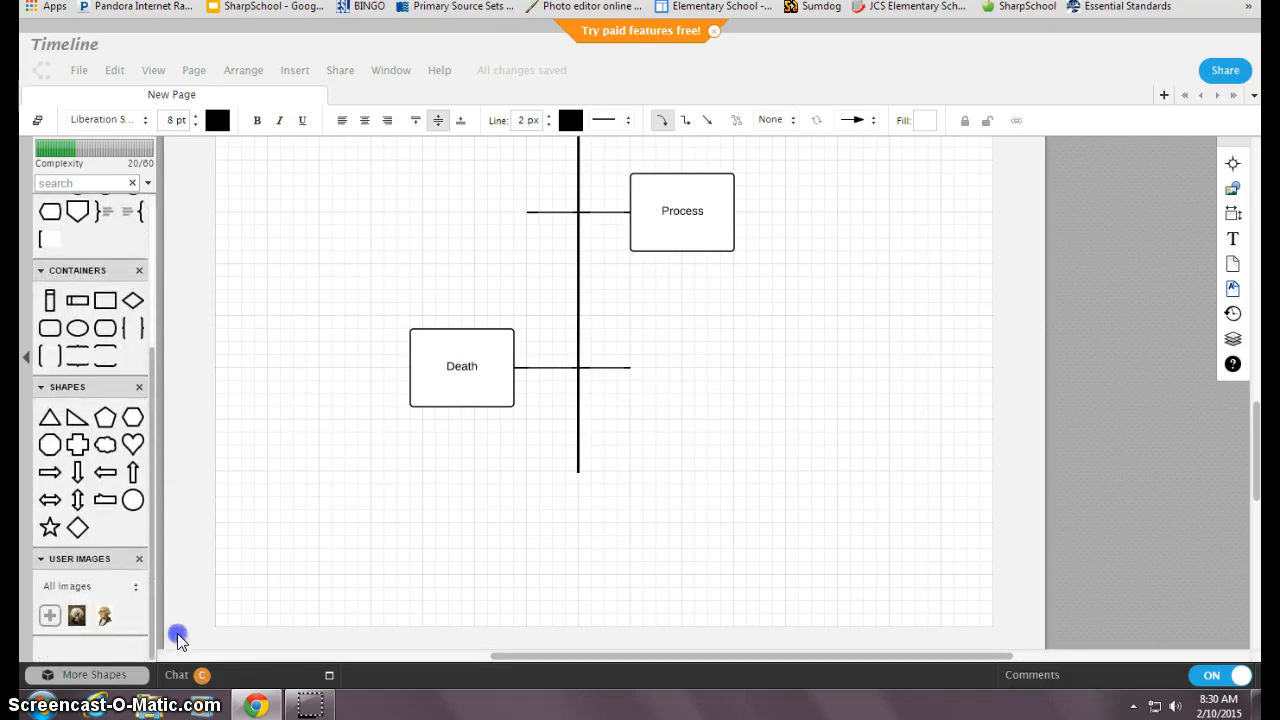
pyautogui.moveTo(67, 619)
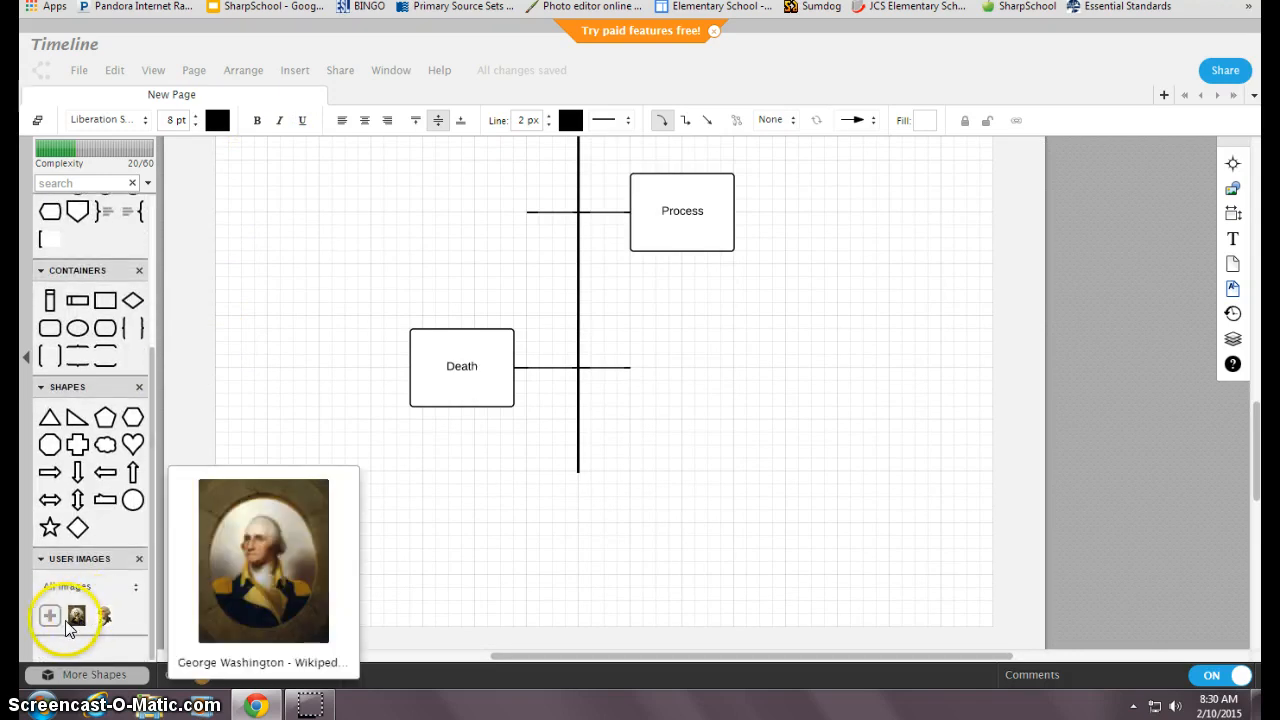
pyautogui.moveTo(70, 625); pyautogui.dragTo(826, 389)
# - Shrink the George Washington picture in stages until it is small enough to fit inside the large container
pyautogui.scroll(-3, 880, 410)
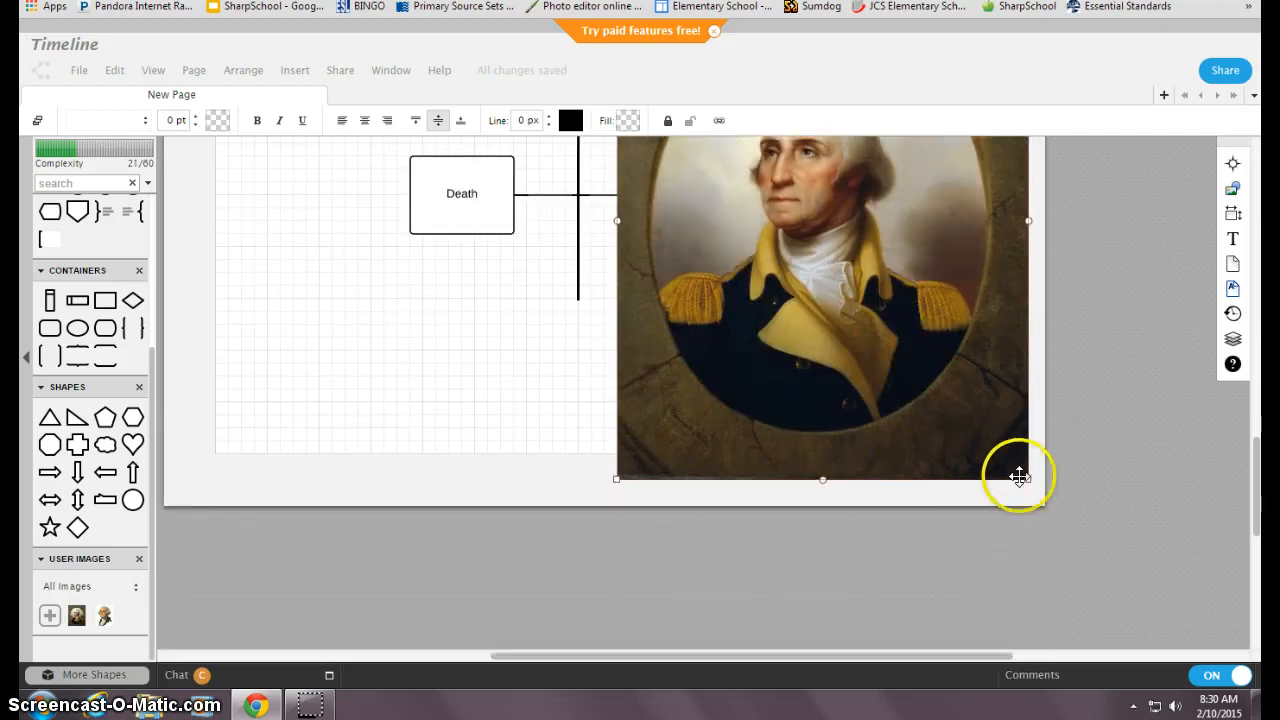
pyautogui.moveTo(1019, 476); pyautogui.dragTo(786, 202)
pyautogui.scroll(4, 866, 303)
pyautogui.moveTo(634, 374); pyautogui.dragTo(790, 322)
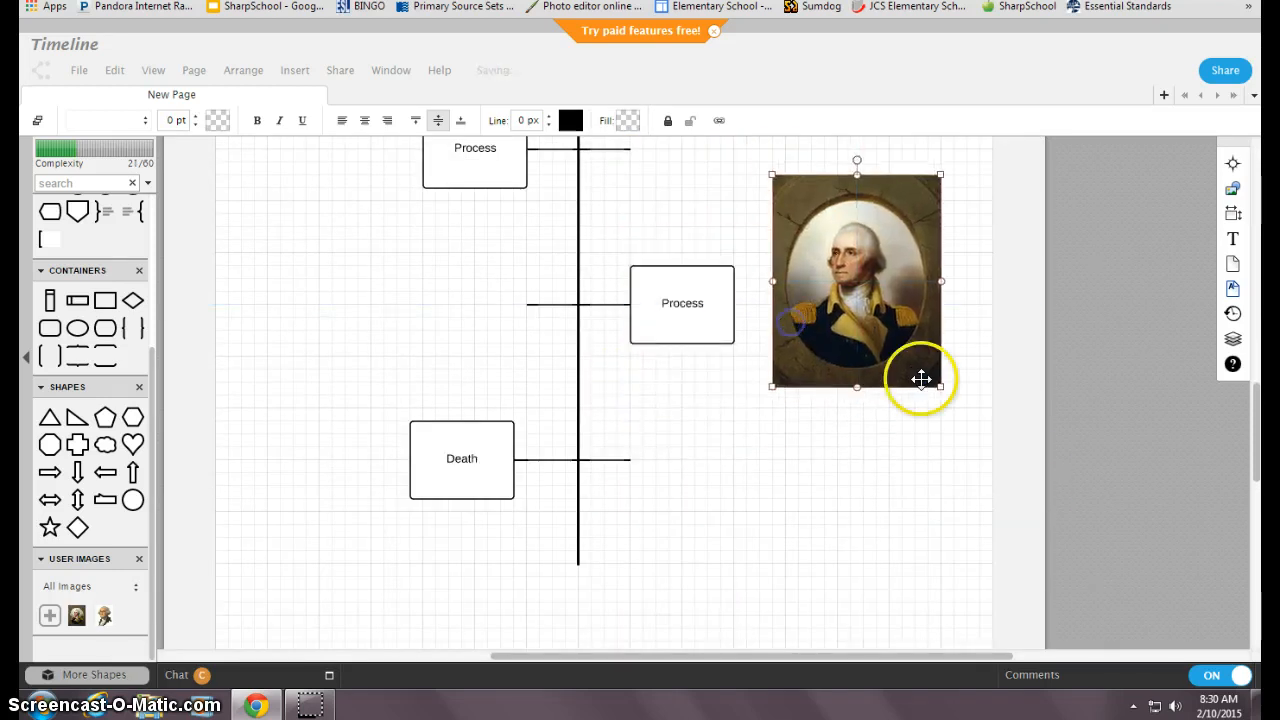
pyautogui.scroll(4, 921, 378)
pyautogui.moveTo(942, 431); pyautogui.dragTo(857, 534)
# - Move the George Washington picture up the page and centre it inside the large container
pyautogui.moveTo(817, 583); pyautogui.dragTo(896, 242)
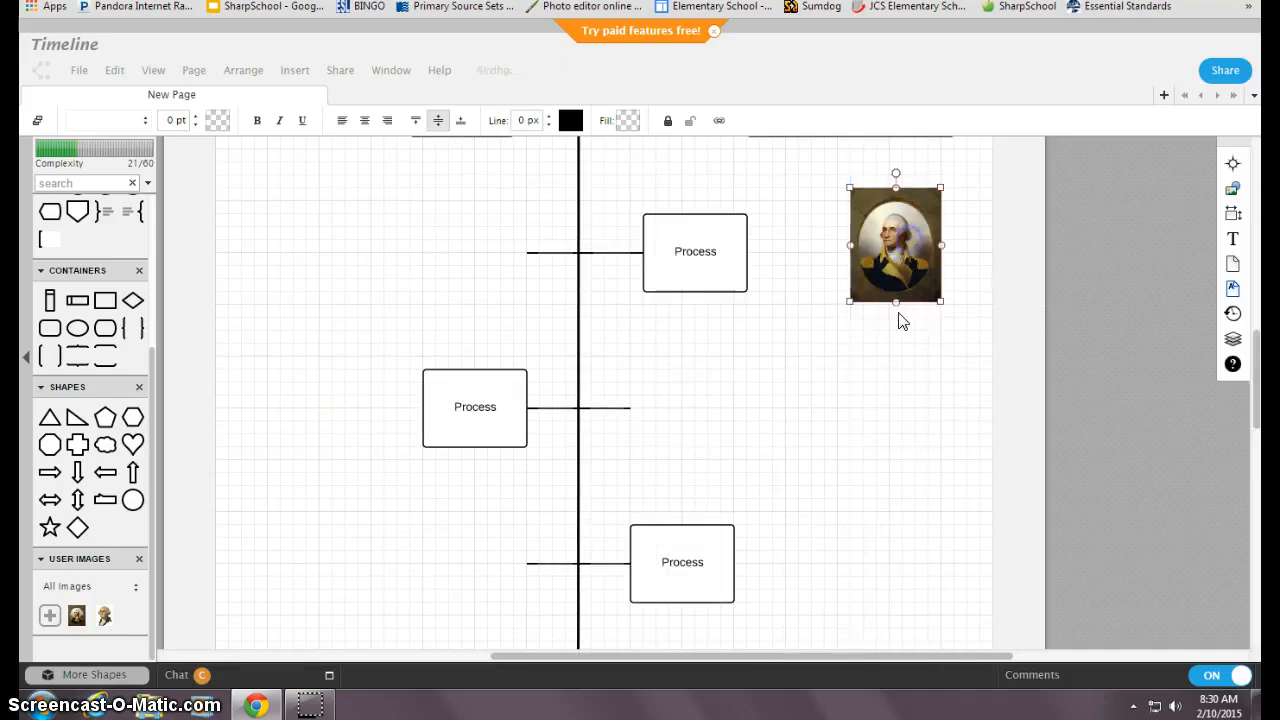
pyautogui.scroll(4, 902, 320)
pyautogui.moveTo(896, 482); pyautogui.dragTo(856, 306)
pyautogui.click(917, 477)
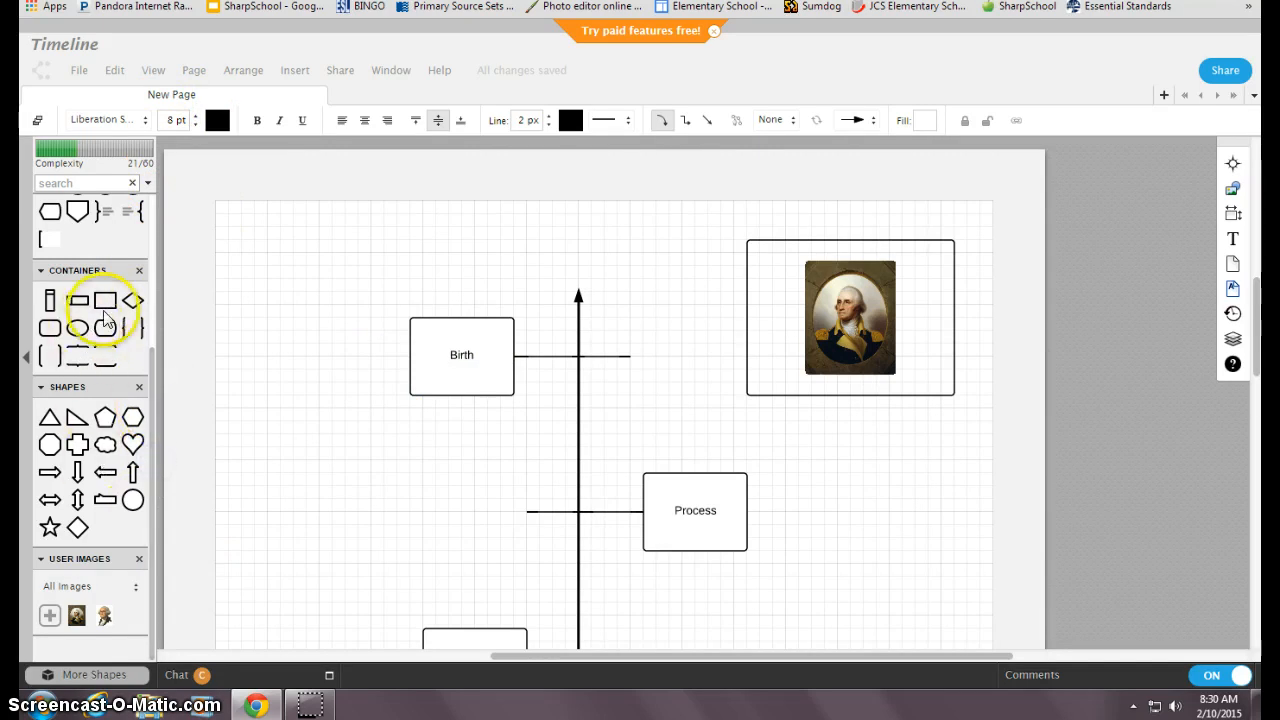
# - Add a rectangular container, shrink it to a small box and position it centred just below the picture container
pyautogui.moveTo(104, 306)
pyautogui.moveTo(104, 306); pyautogui.dragTo(856, 488)
pyautogui.moveTo(952, 408); pyautogui.dragTo(834, 509)
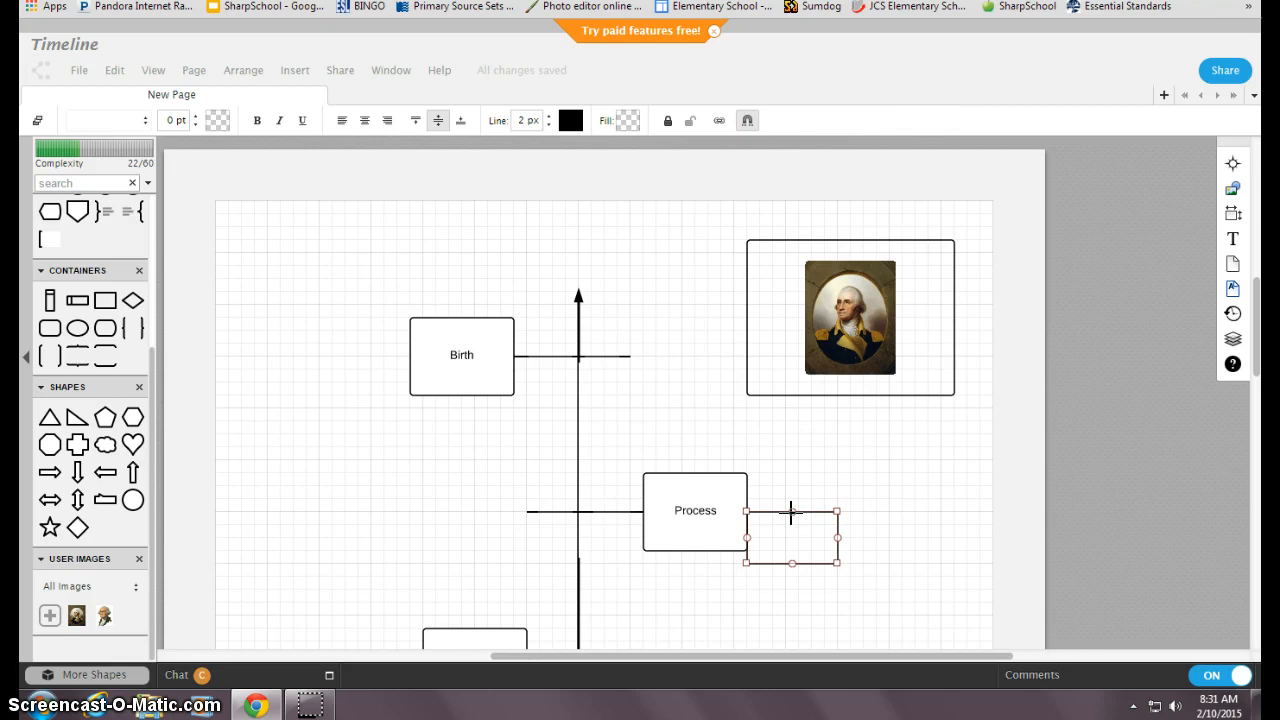
pyautogui.moveTo(750, 506); pyautogui.dragTo(826, 451)
pyautogui.click(855, 440)
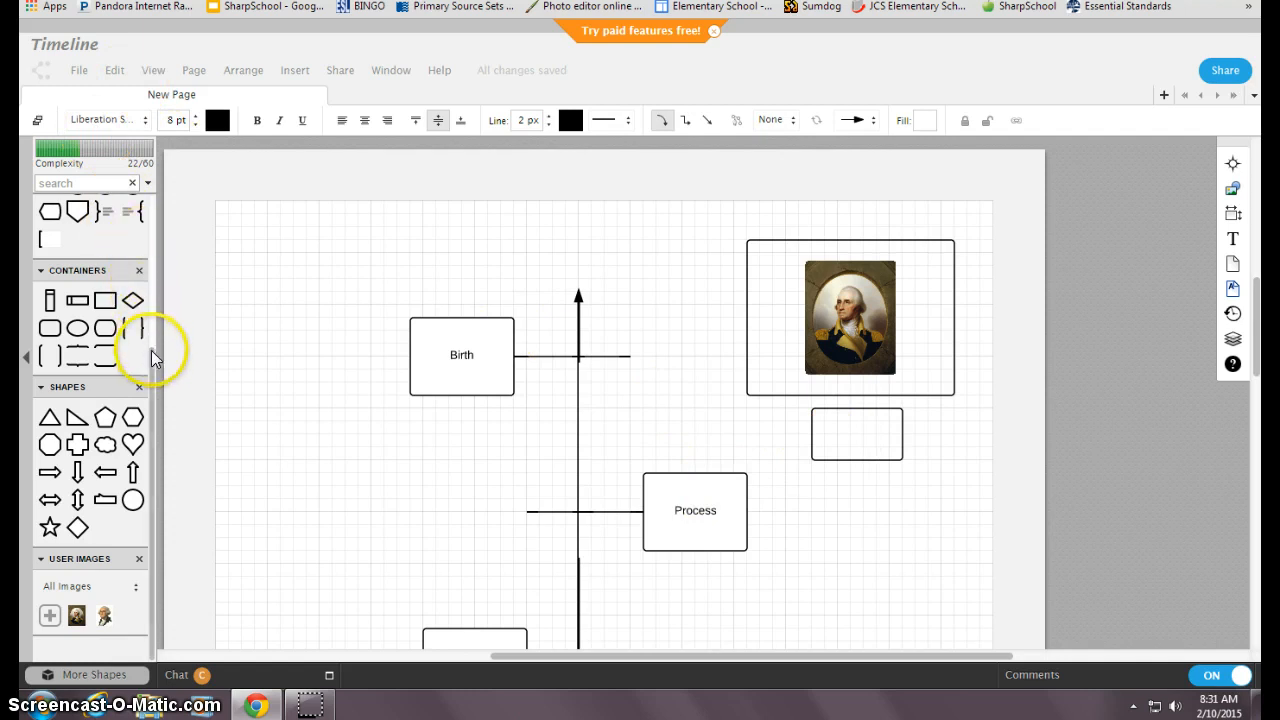
# - Place a text block reading "George Washington" over the small box below the picture
pyautogui.moveTo(151, 350); pyautogui.dragTo(162, 205)
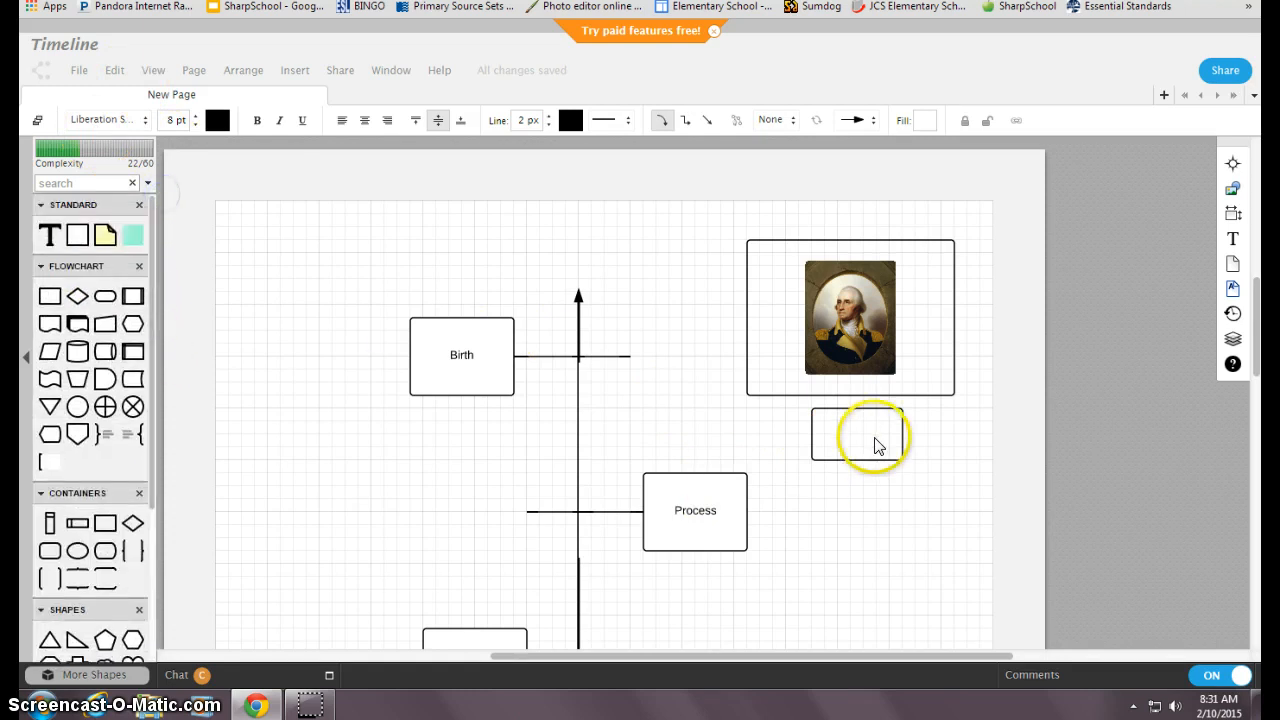
pyautogui.moveTo(47, 236); pyautogui.dragTo(857, 440)
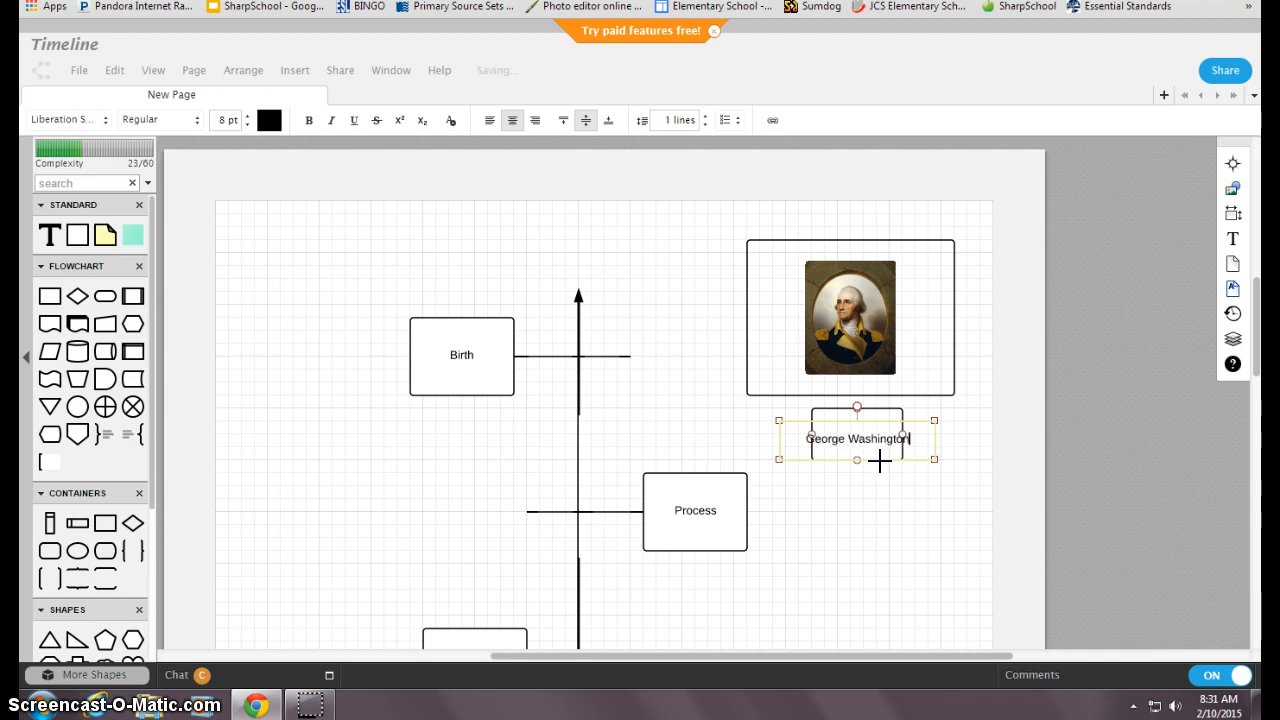
pyautogui.click(882, 465)
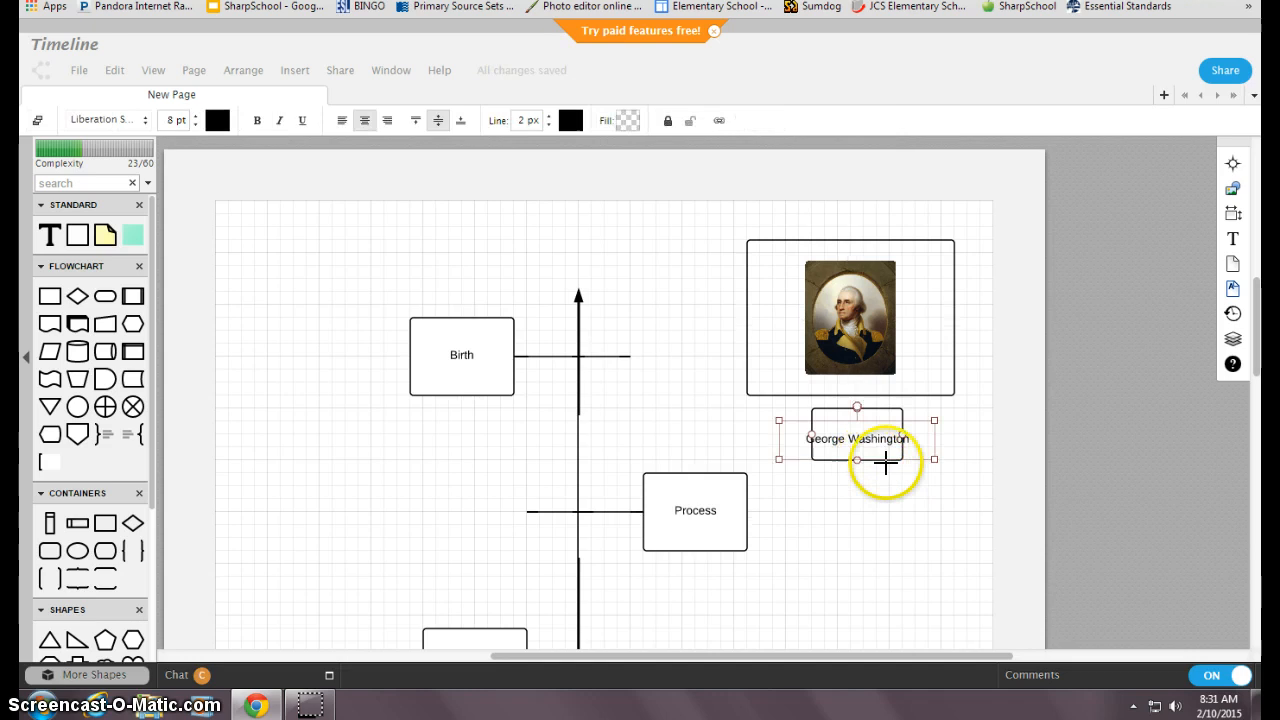
# - Widen the small box below the picture on both sides so it encloses the "George Washington" text
pyautogui.click(896, 412)
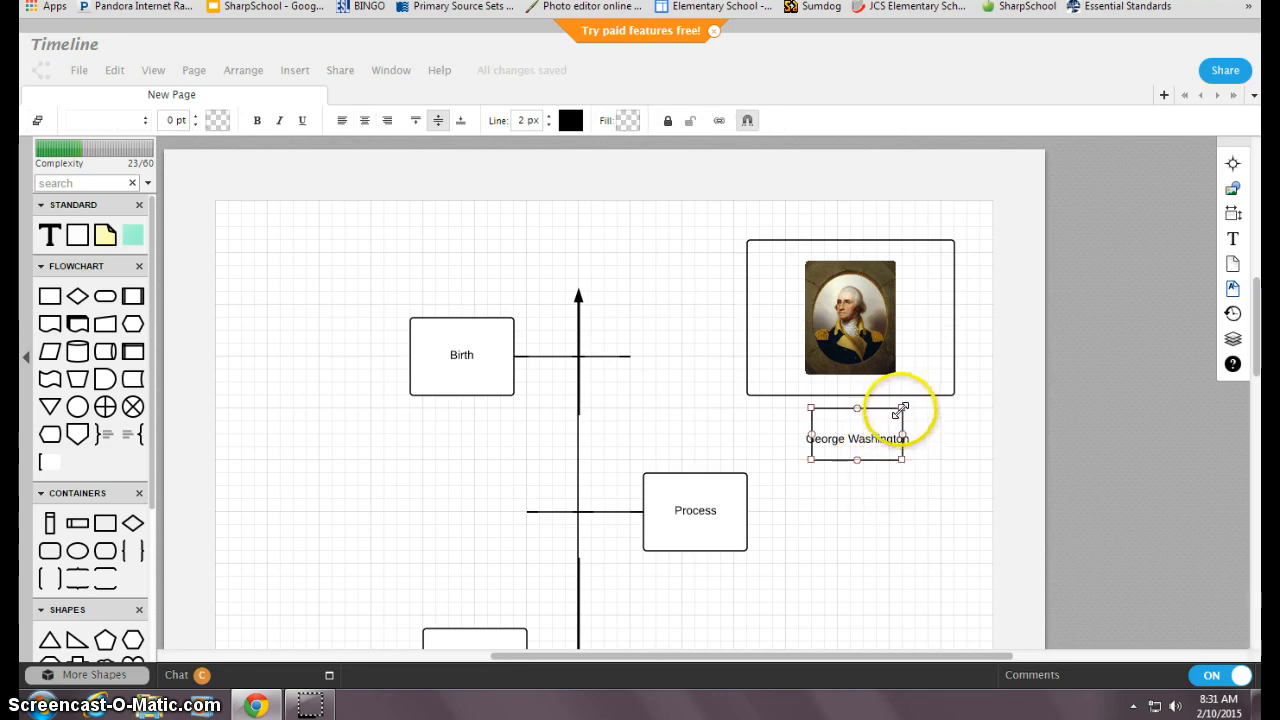
pyautogui.moveTo(902, 433); pyautogui.dragTo(925, 438)
pyautogui.click(897, 457)
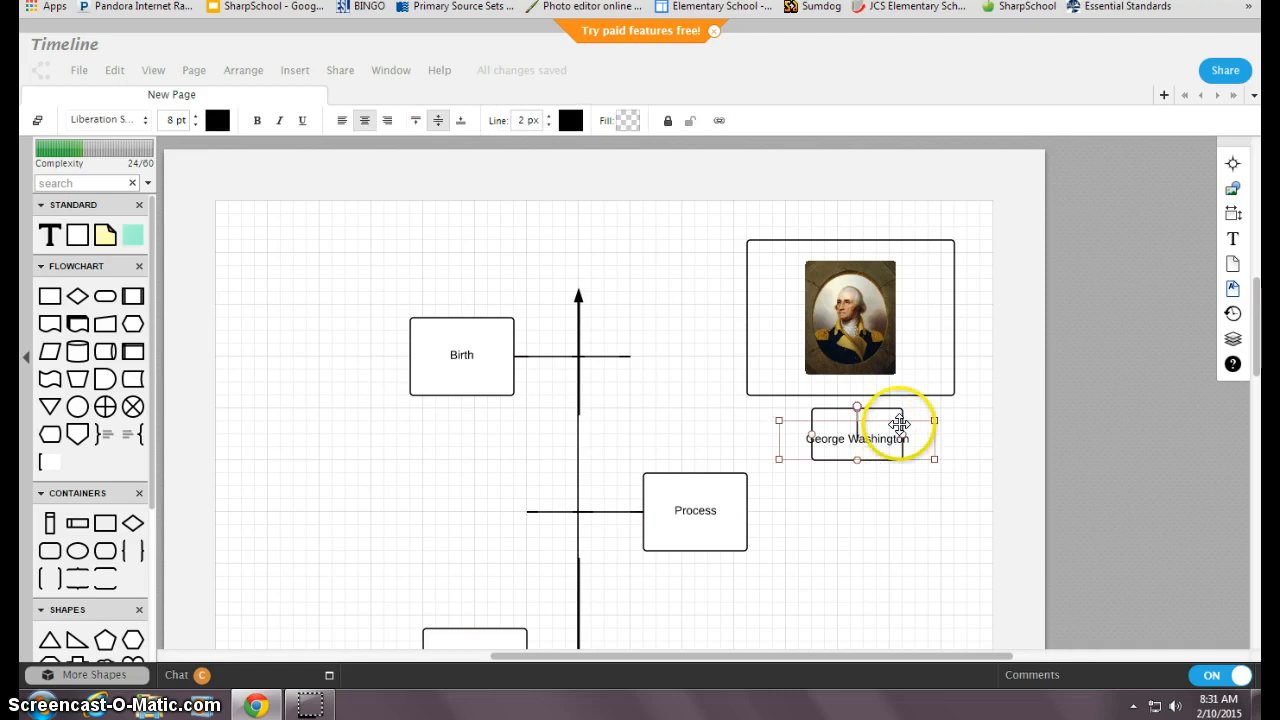
pyautogui.moveTo(897, 411); pyautogui.dragTo(940, 408)
pyautogui.moveTo(810, 408); pyautogui.dragTo(779, 408)
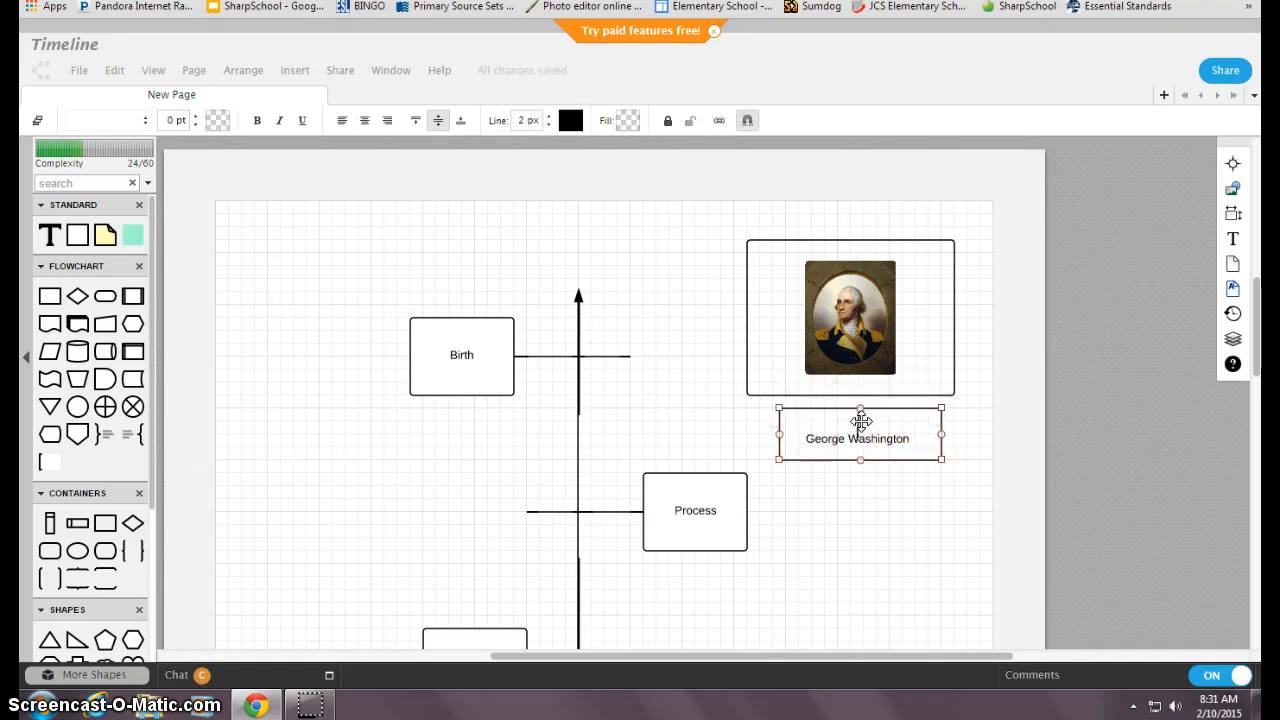
# - Select the short stray line inside the George Washington name box and shift it slightly upward
pyautogui.click(858, 424)
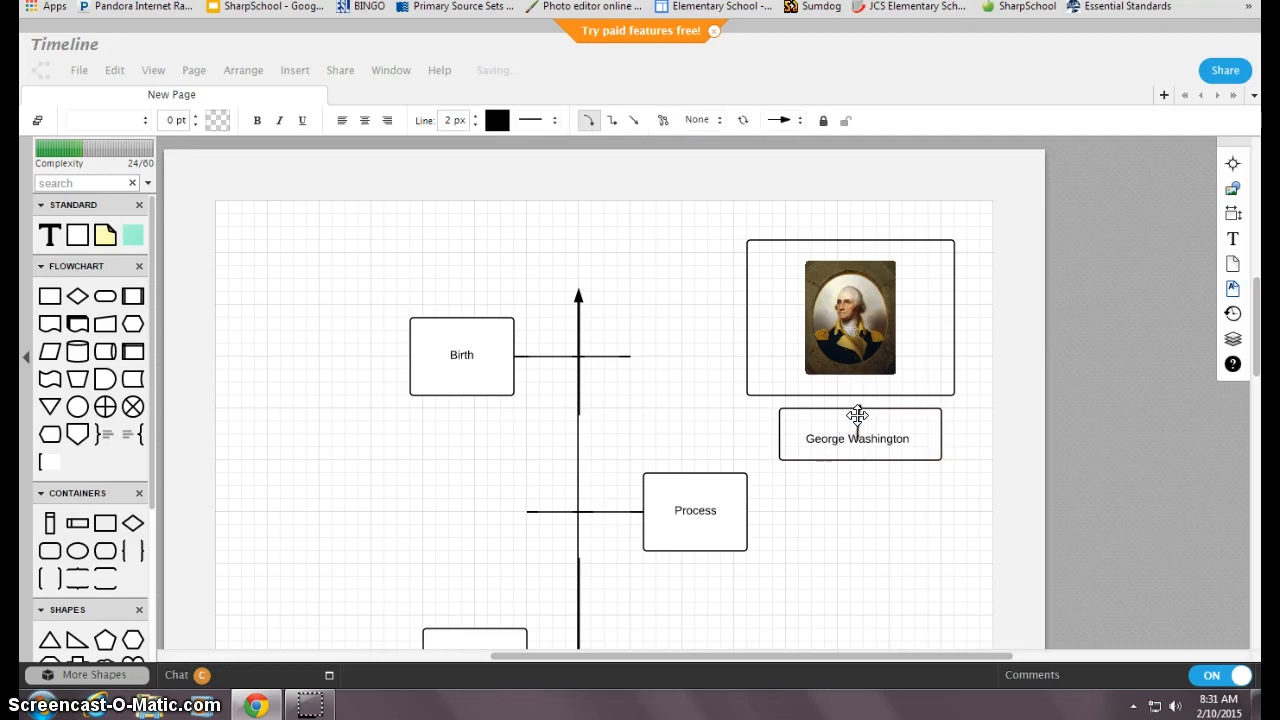
pyautogui.moveTo(857, 415); pyautogui.dragTo(860, 412)
pyautogui.click(855, 427)
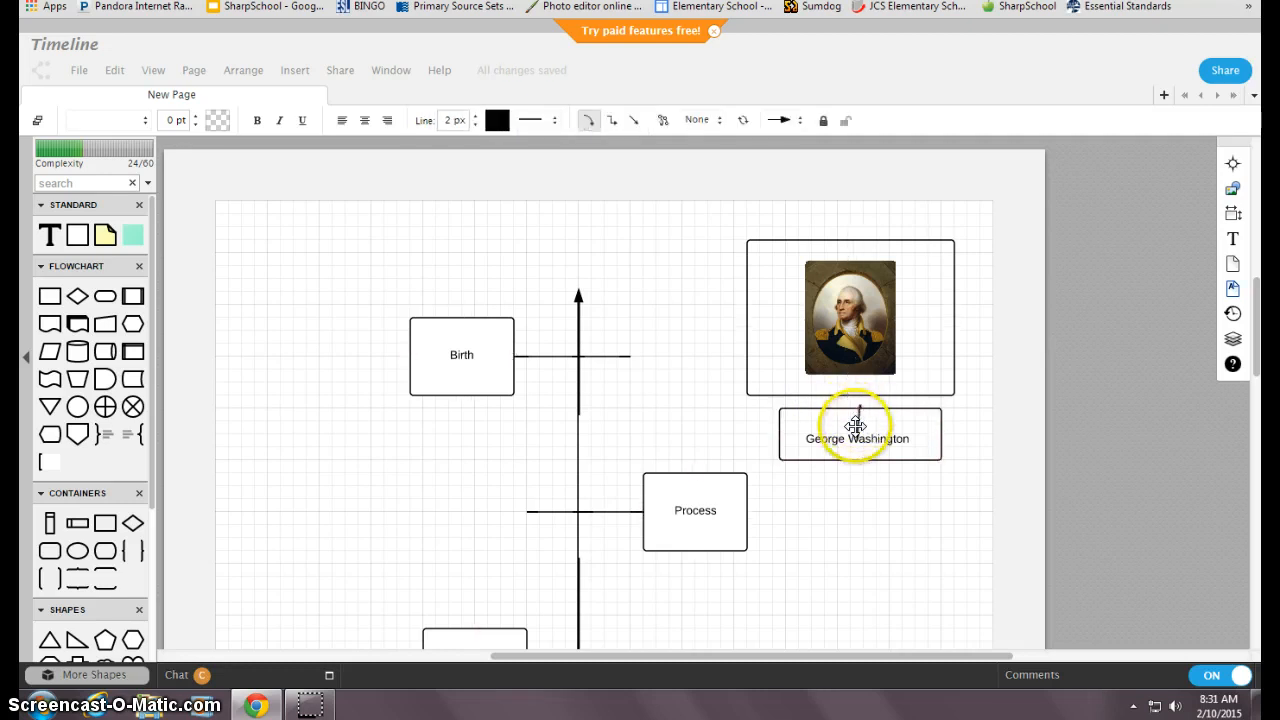